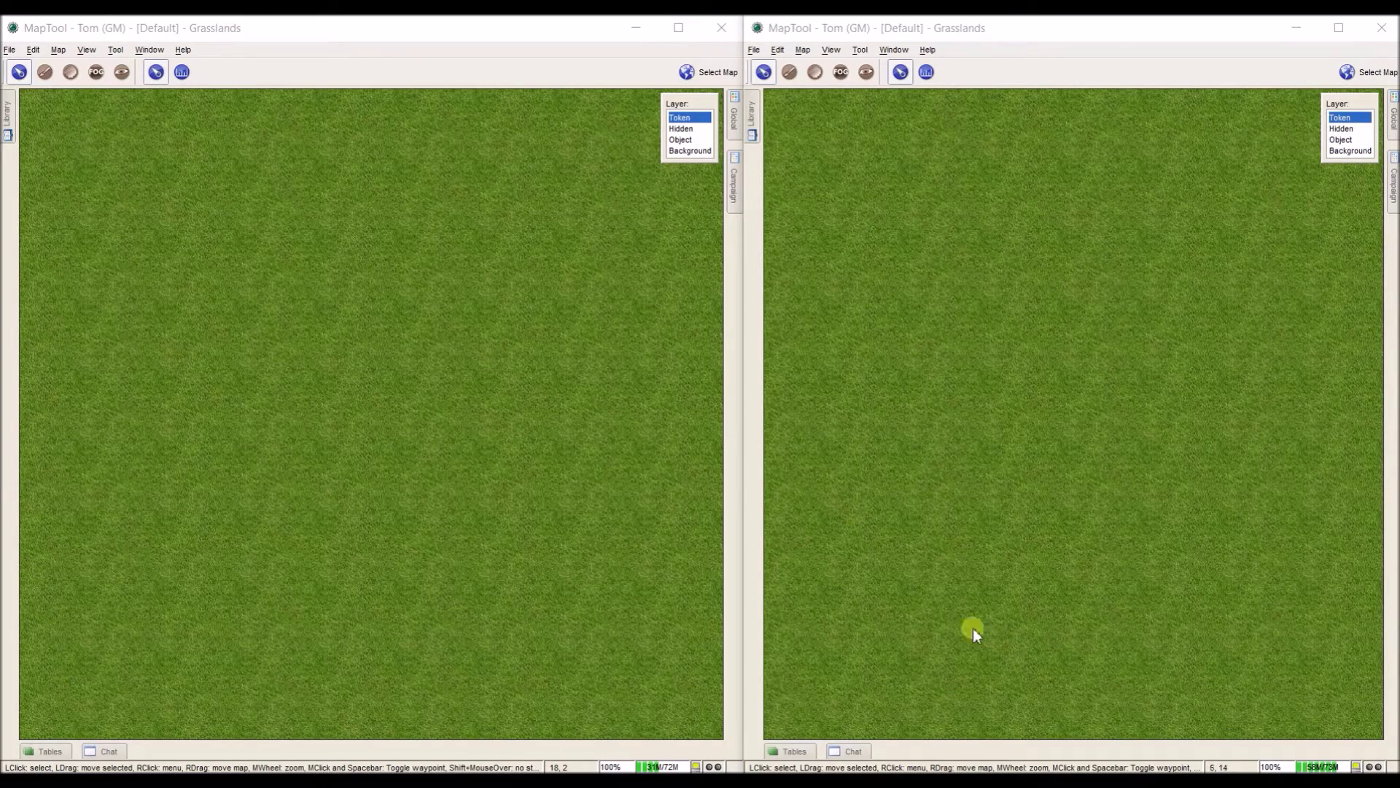
Check the MapTool version information in both the left and right instances.
{"action": "left_click", "coordinate": [184, 50]}
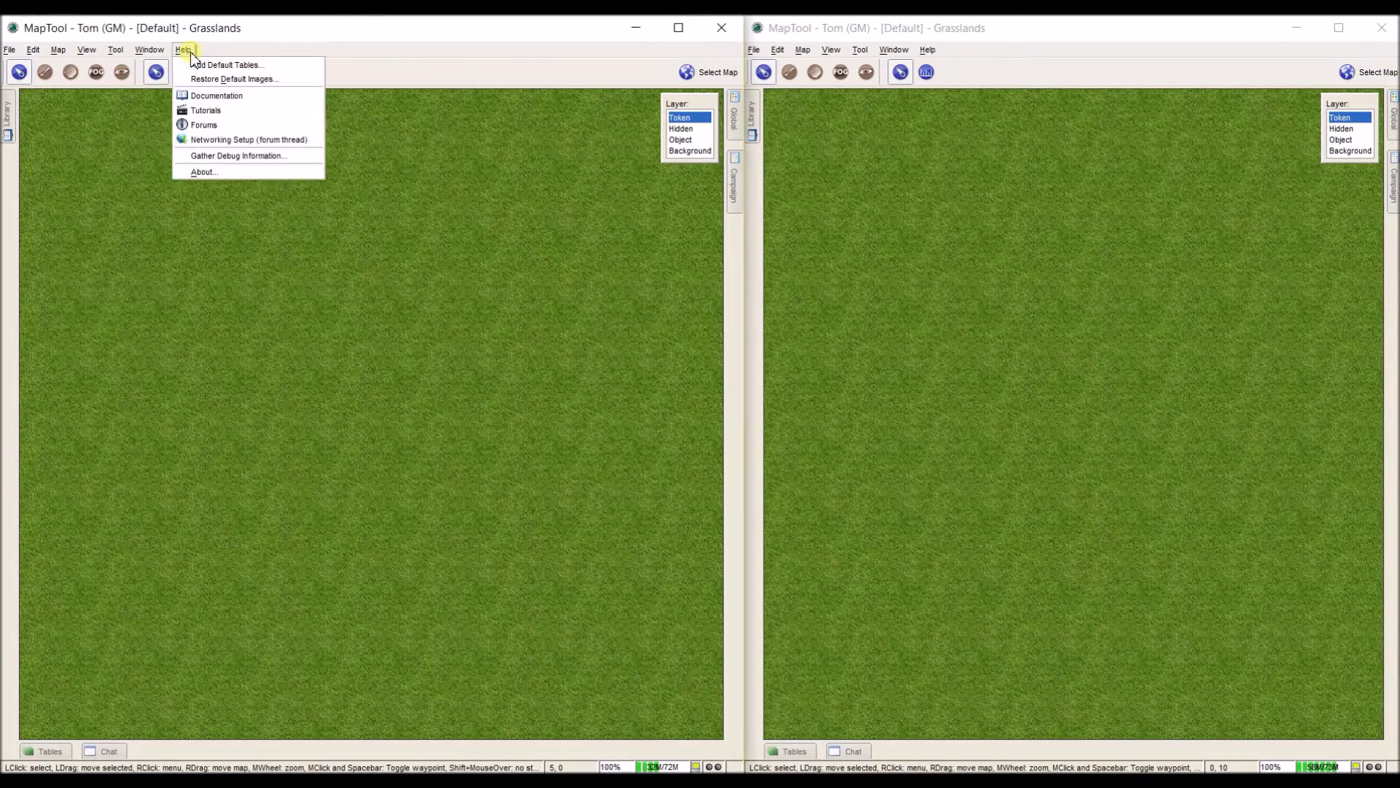
{"action": "left_click", "coordinate": [199, 172]}
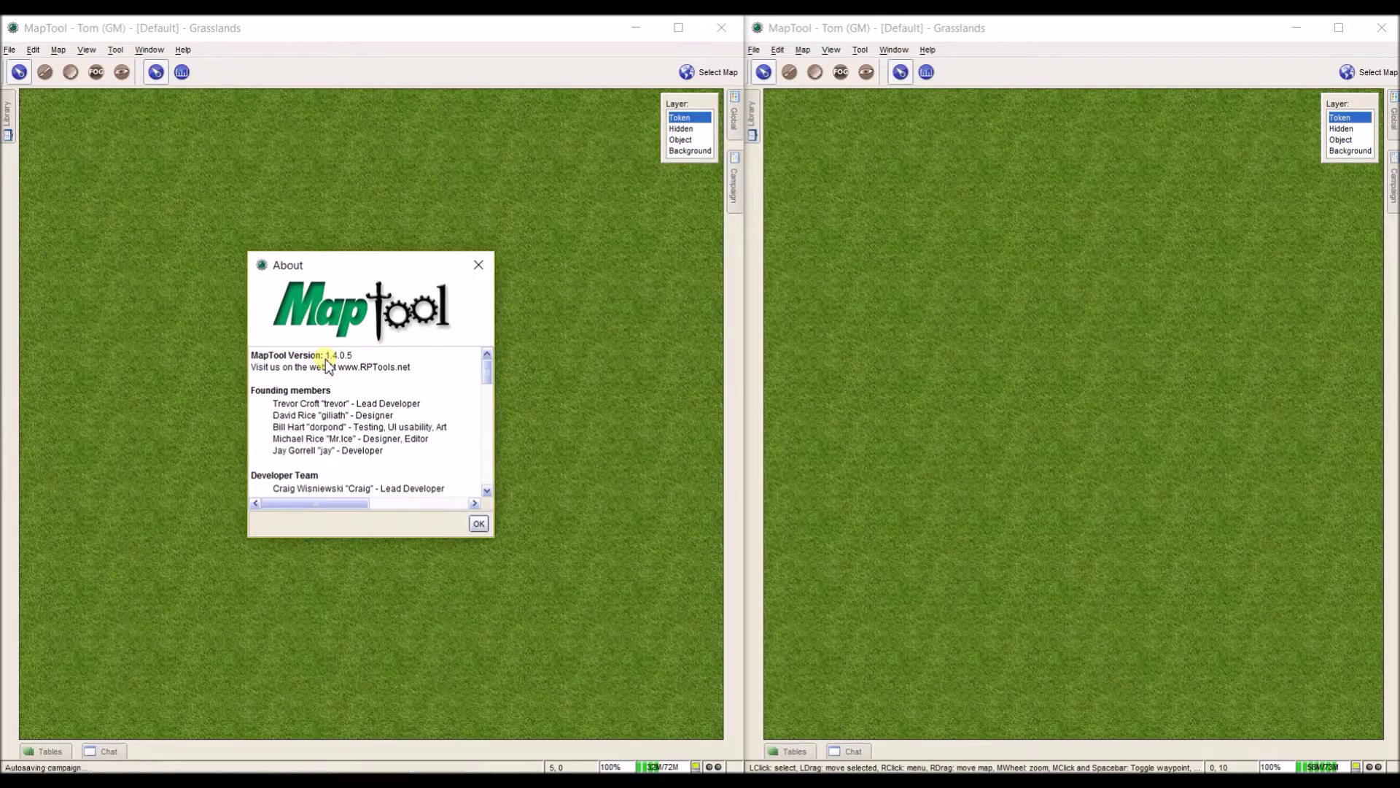
{"action": "left_click", "coordinate": [479, 523]}
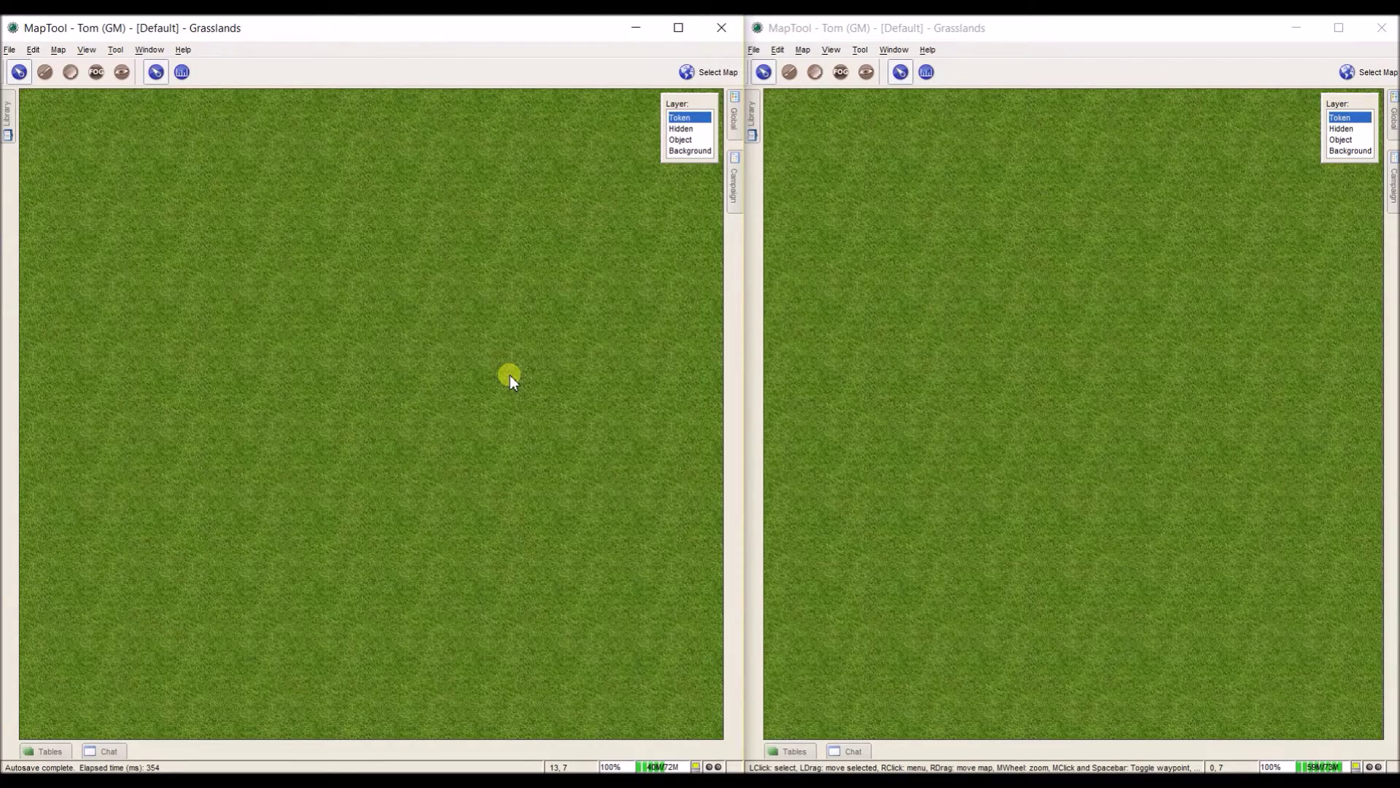
{"action": "left_click", "coordinate": [847, 158]}
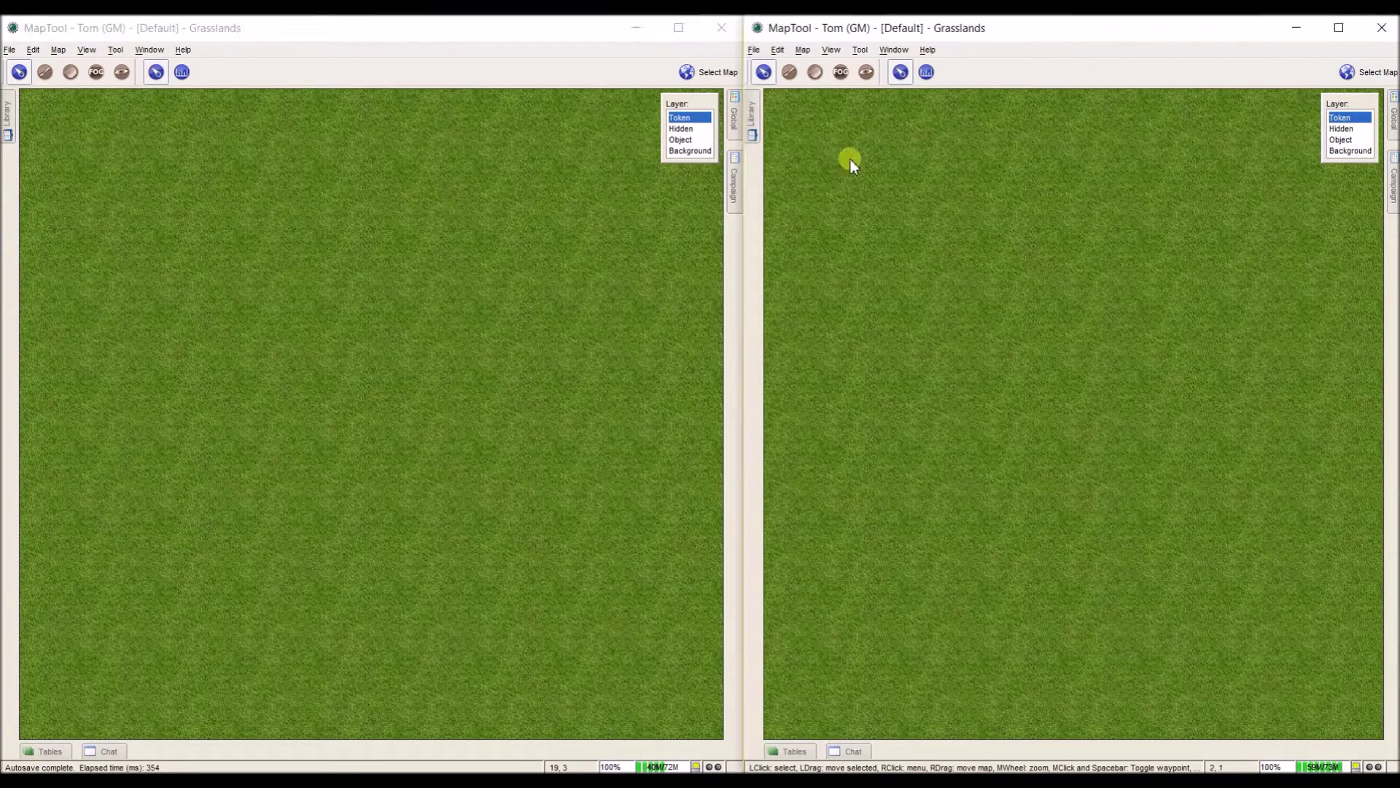
{"action": "left_click", "coordinate": [927, 49]}
{"action": "left_click", "coordinate": [949, 172]}
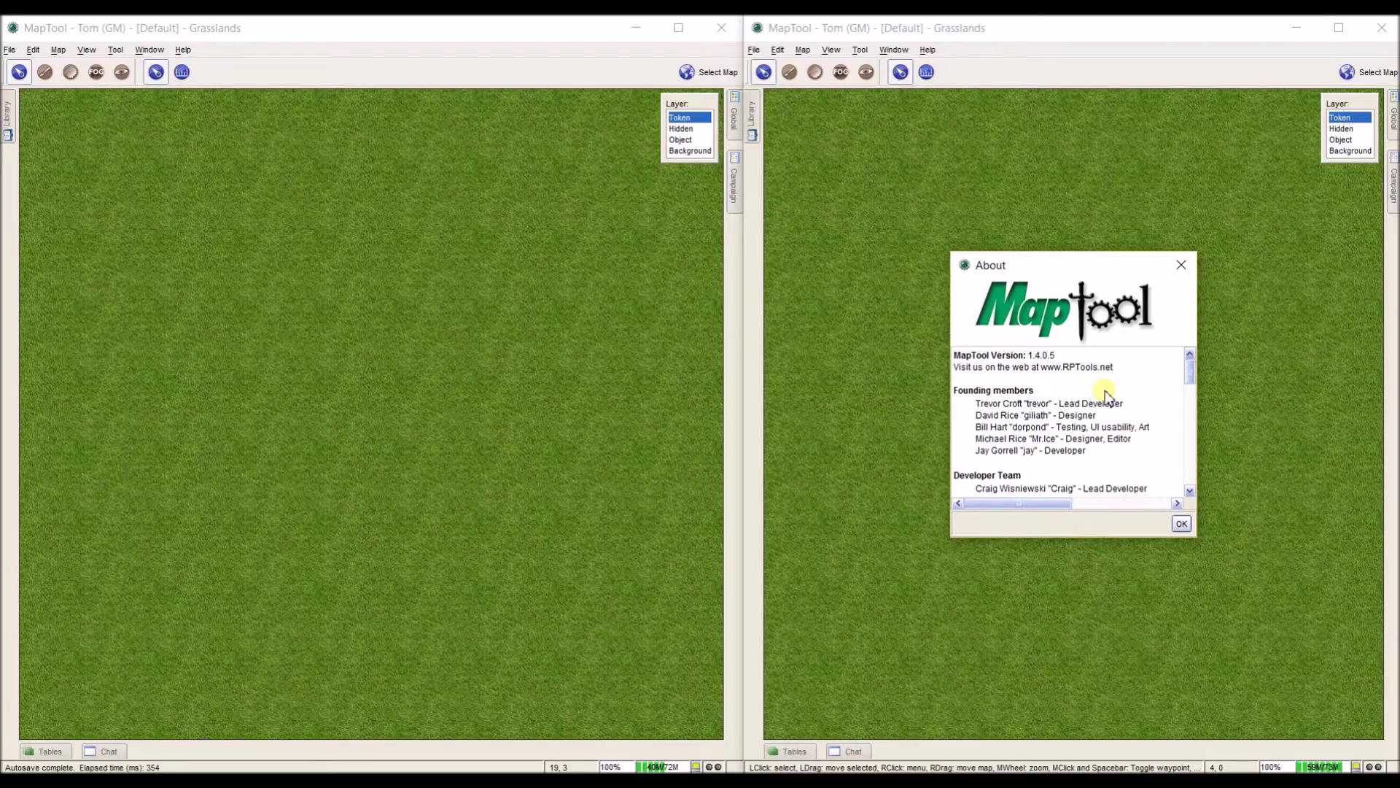
{"action": "left_click", "coordinate": [1181, 523]}
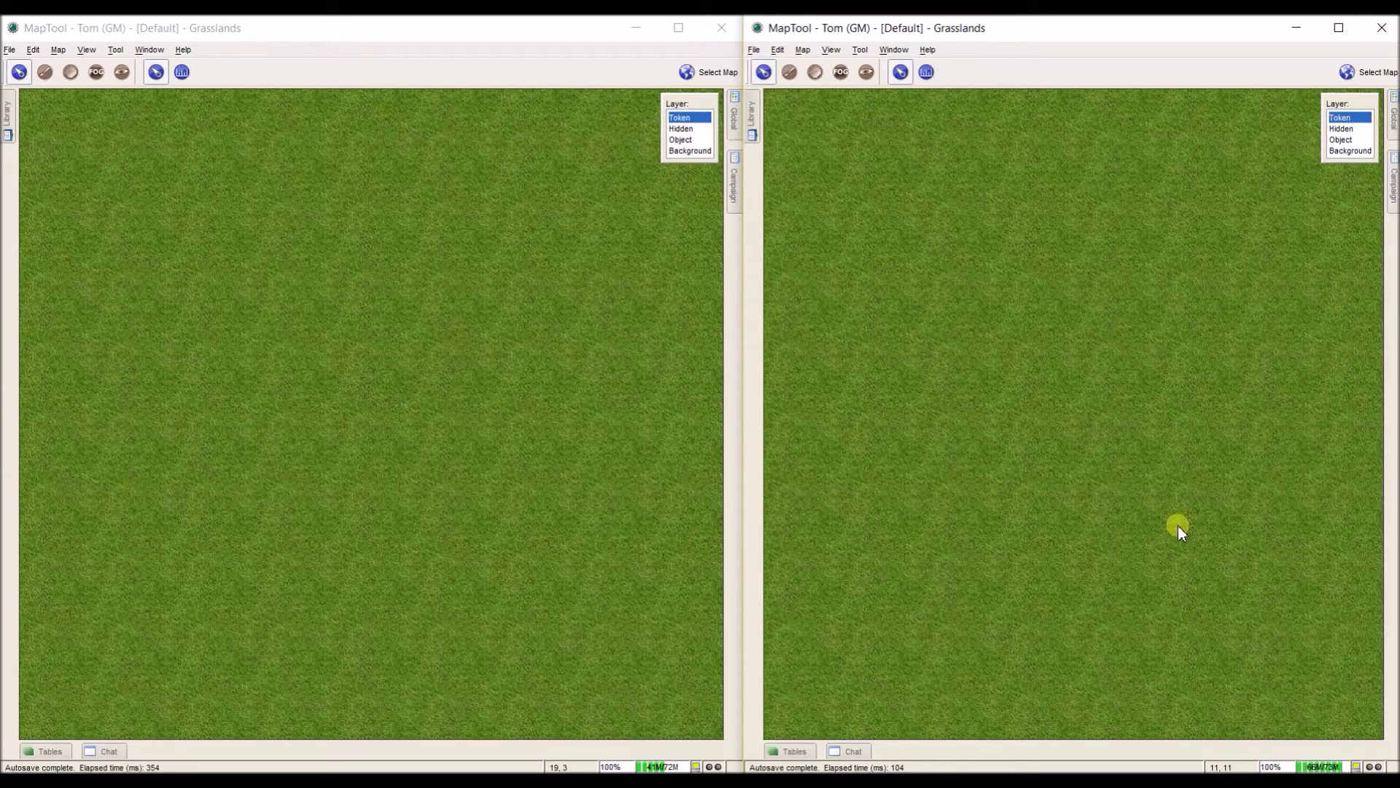
In the left instance, open Start Server with the Gm role and Use UPnP checked.
{"action": "left_click", "coordinate": [497, 292]}
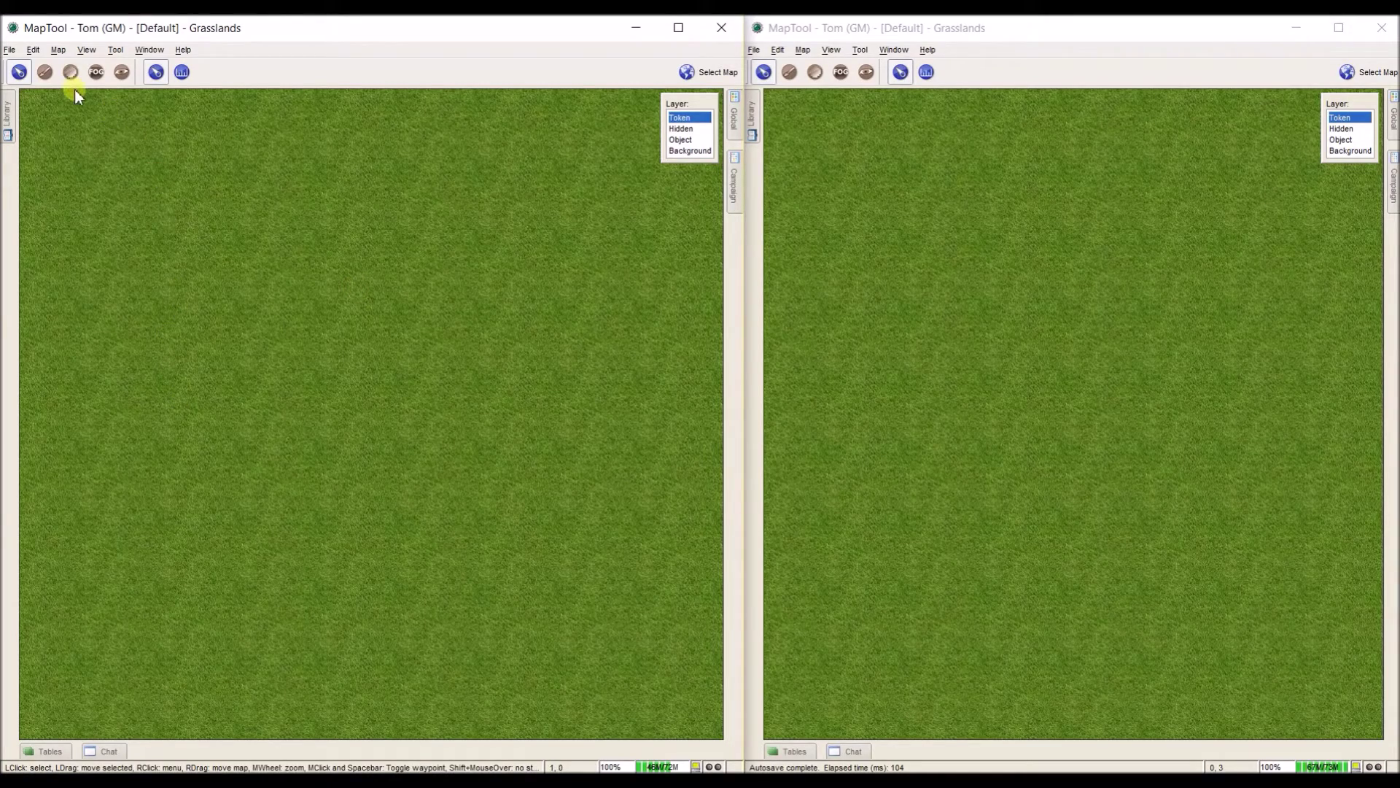
{"action": "left_click", "coordinate": [15, 51]}
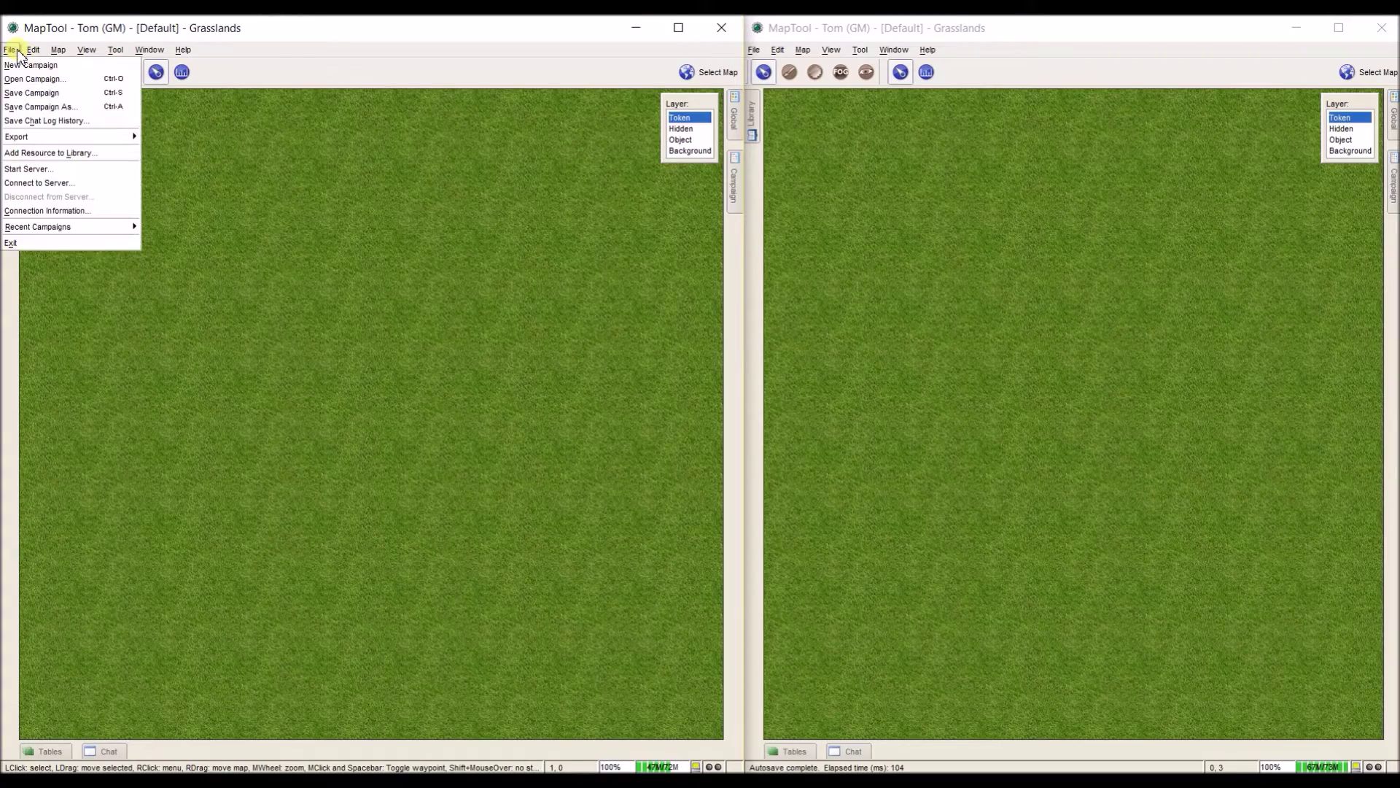
{"action": "left_click", "coordinate": [51, 170]}
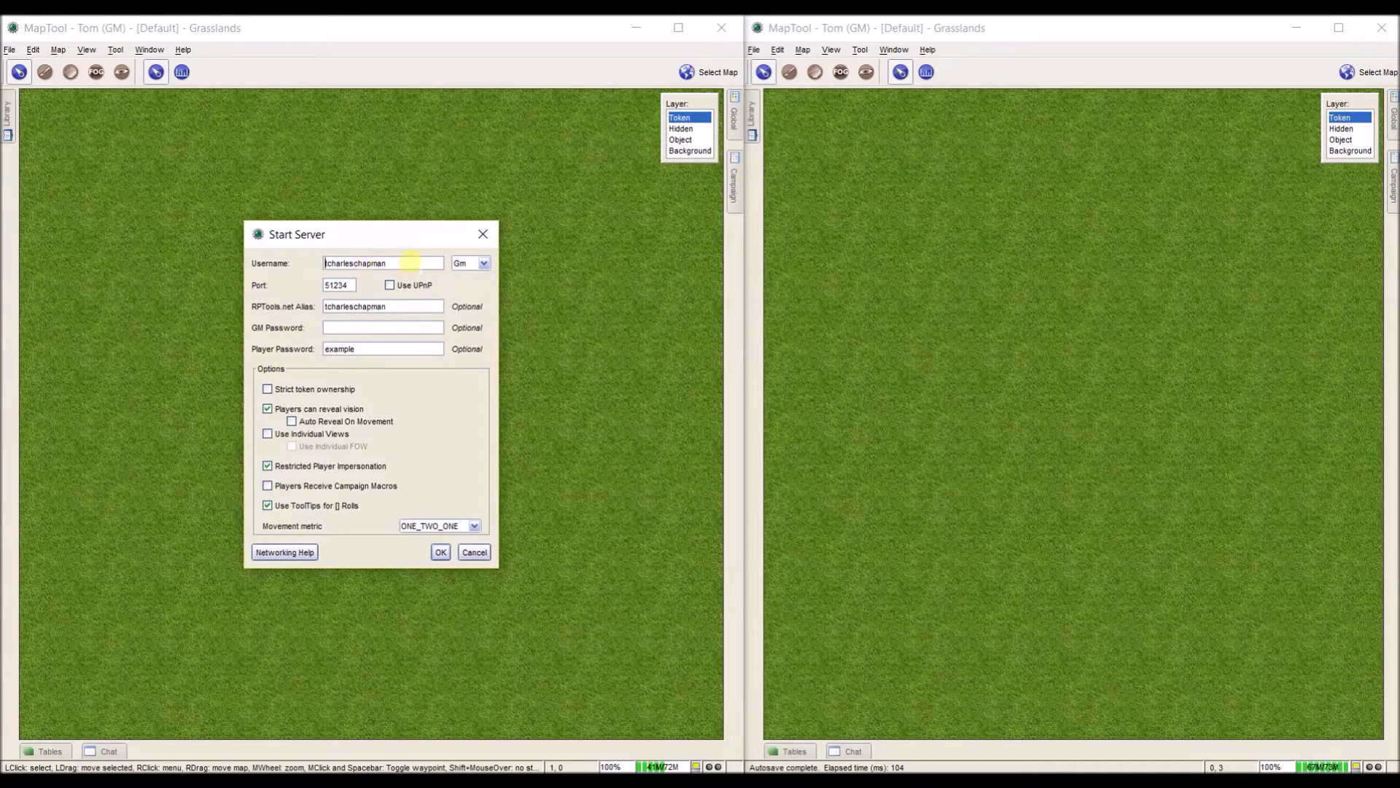
{"action": "left_click", "coordinate": [464, 264]}
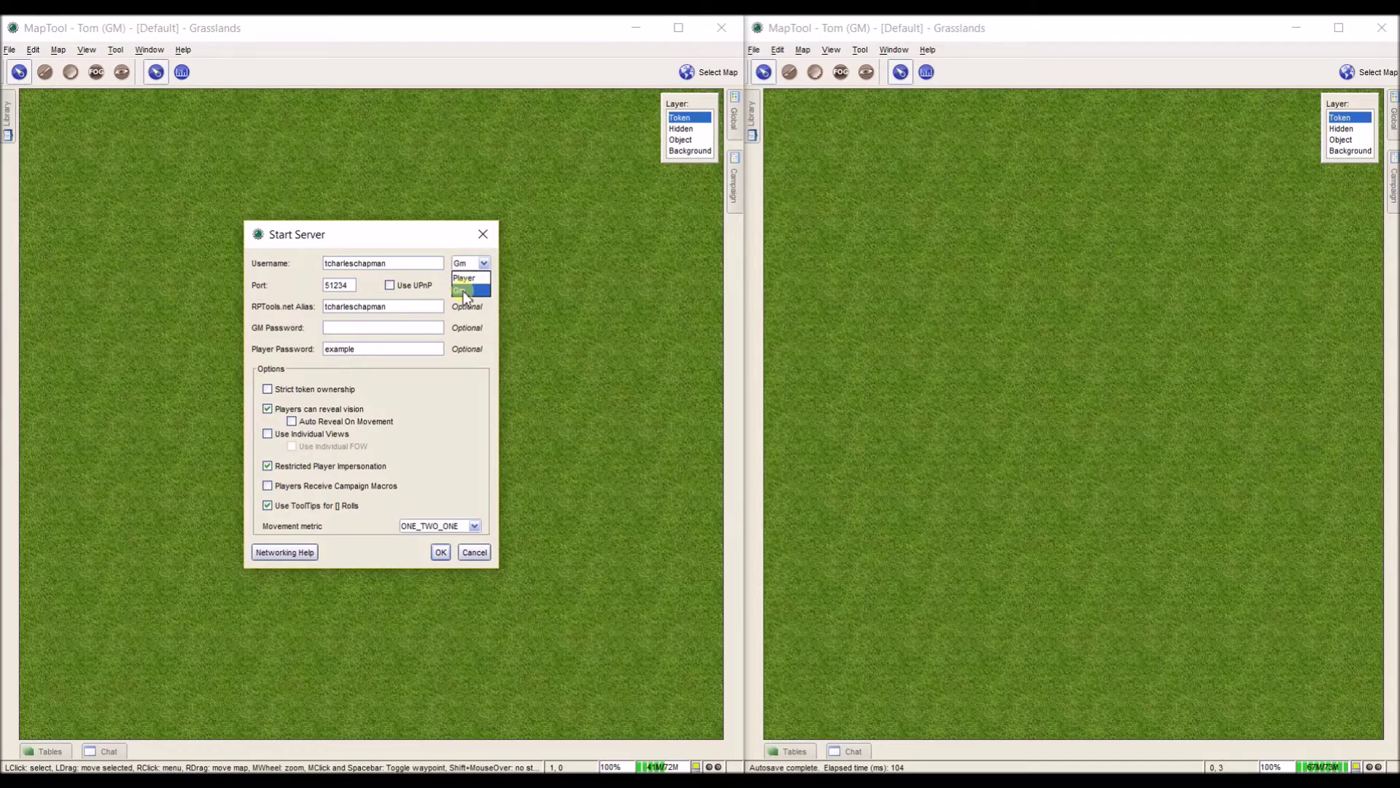
{"action": "left_click", "coordinate": [463, 291]}
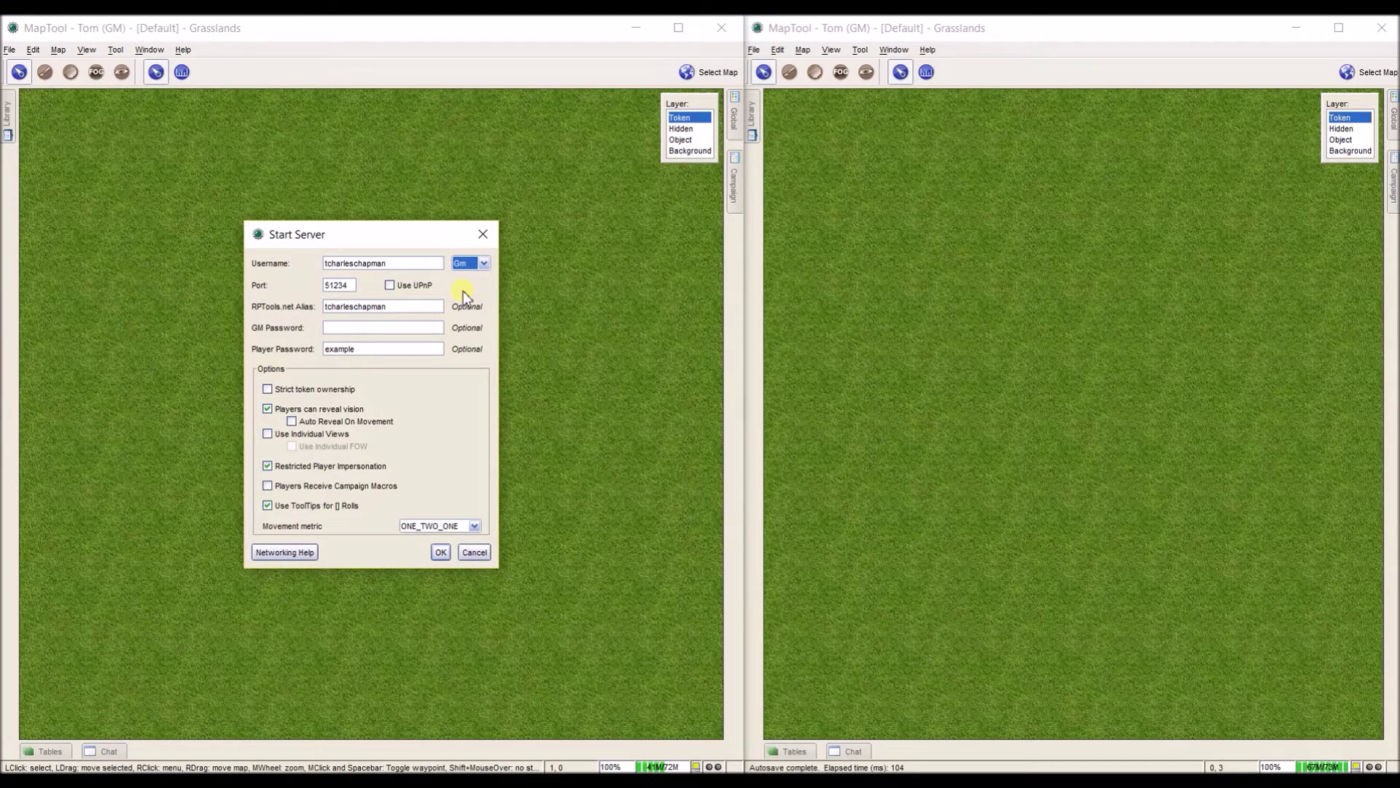
{"action": "left_click", "coordinate": [389, 285]}
Toggle Auto Reveal On Movement on and back off, then start the server.
{"action": "left_click", "coordinate": [327, 426]}
{"action": "mouse_move", "coordinate": [392, 423]}
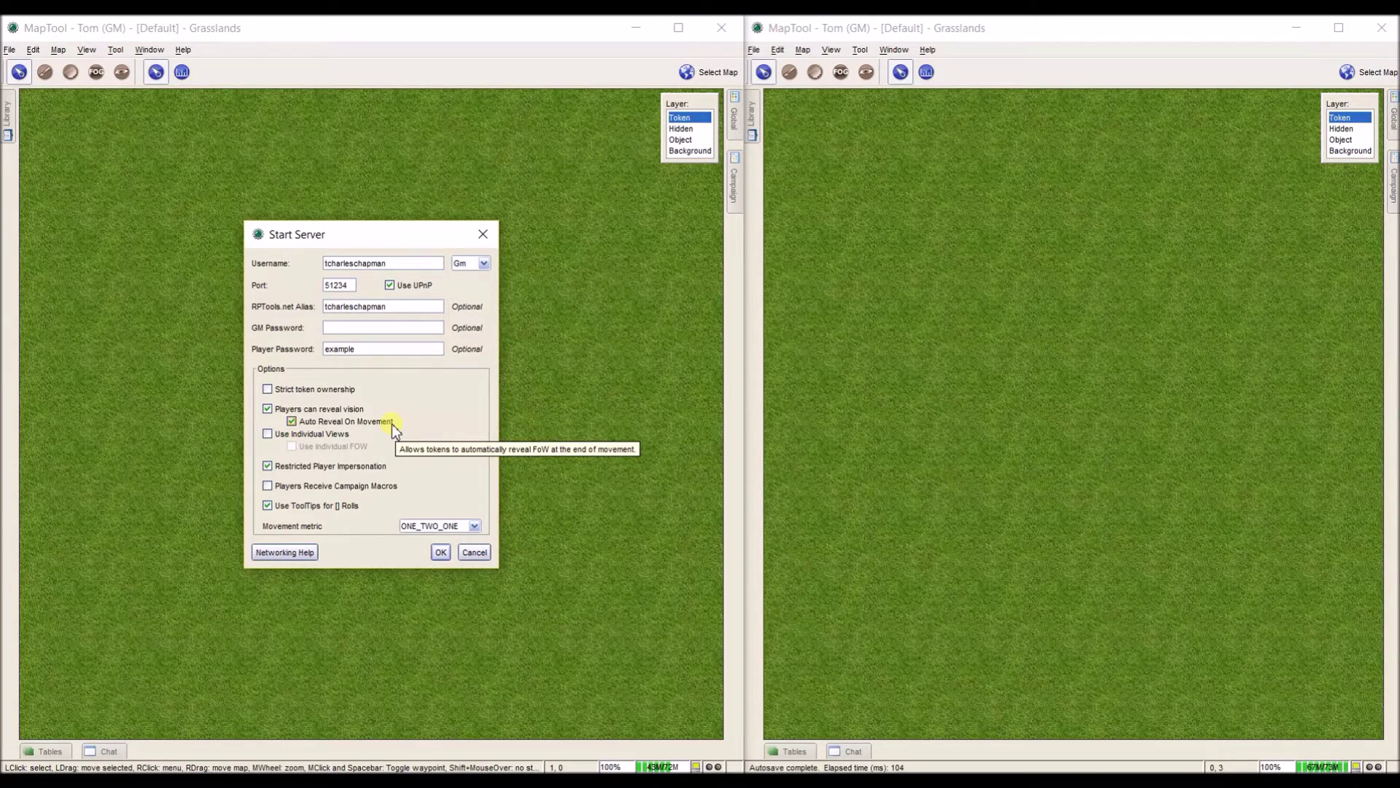
{"action": "left_click", "coordinate": [392, 423]}
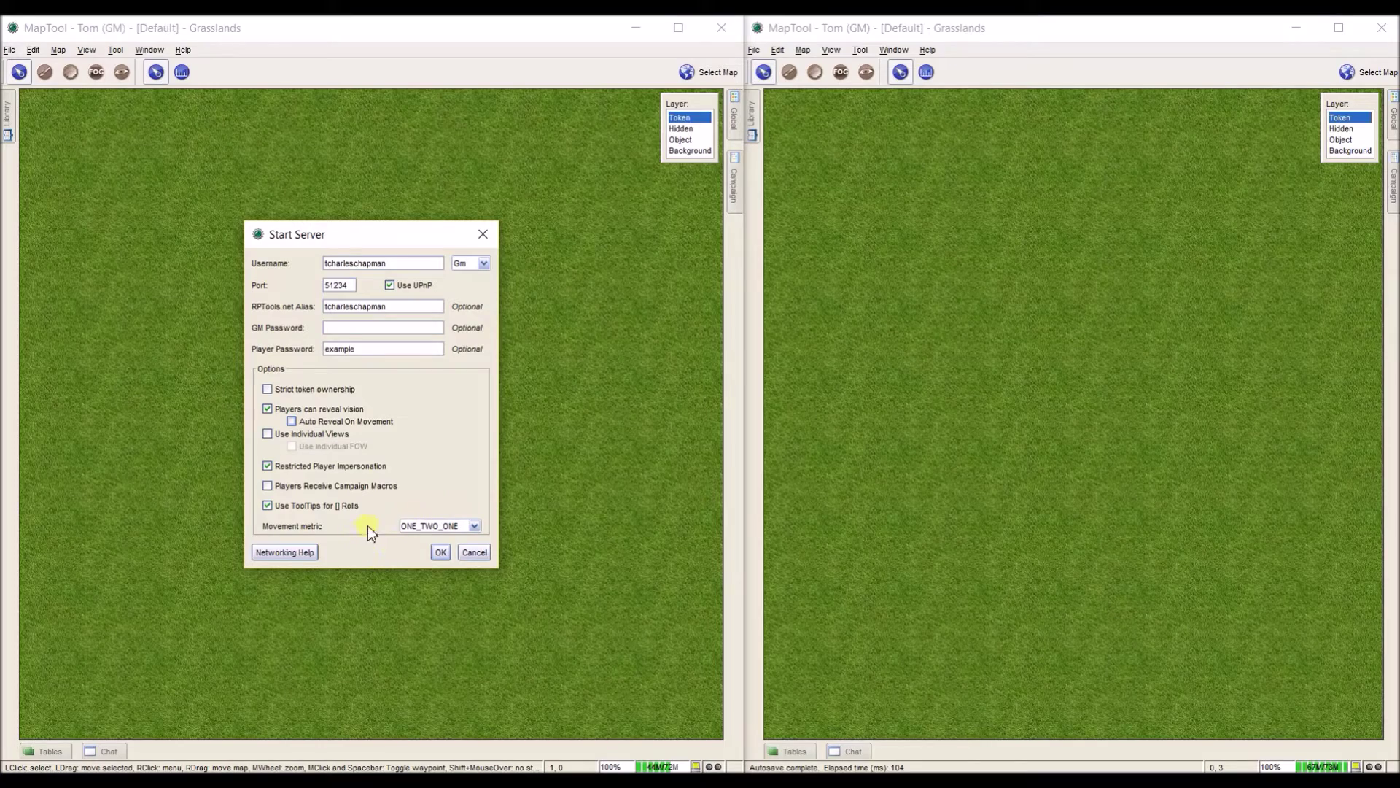
{"action": "left_click", "coordinate": [441, 553]}
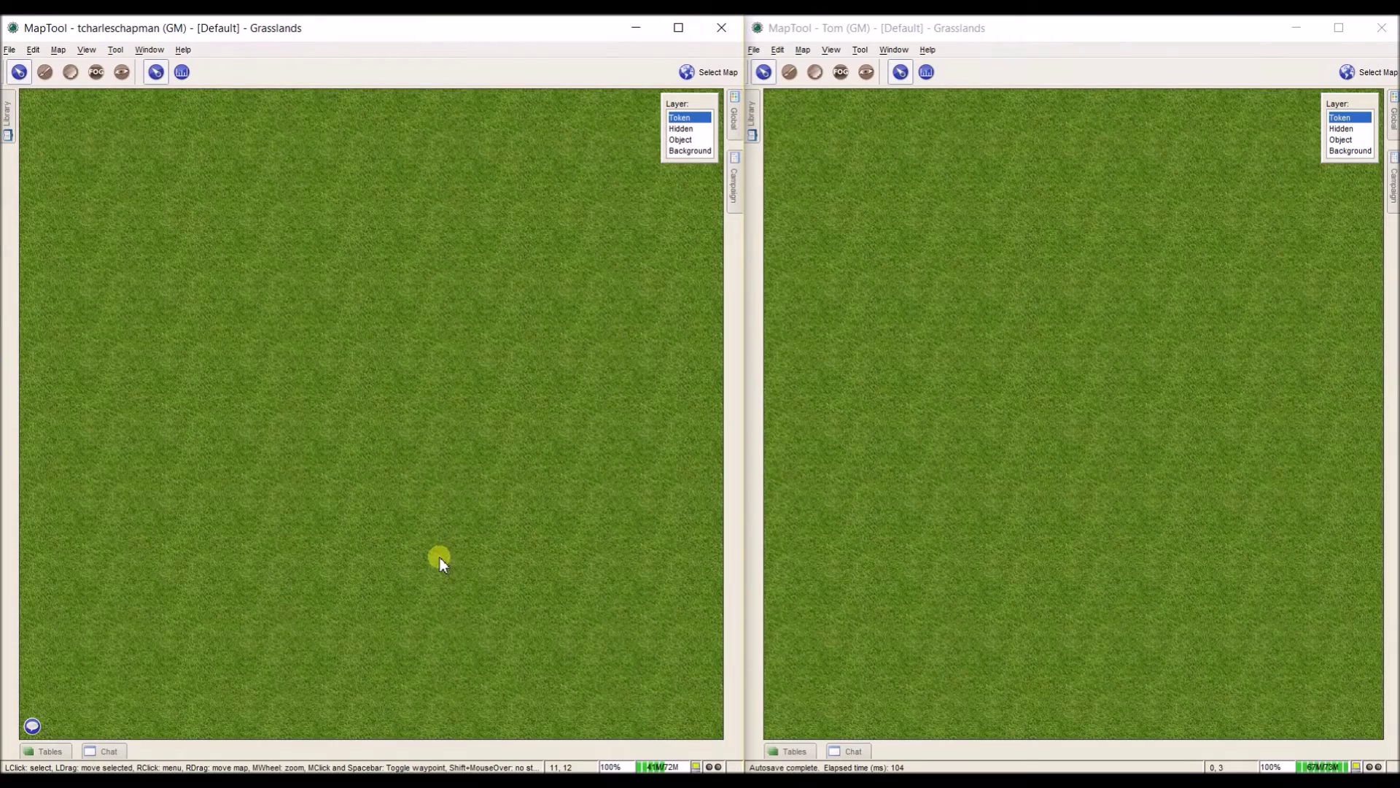
Read the server-started messages in the Chat panel, then collapse it.
{"action": "left_click", "coordinate": [48, 751]}
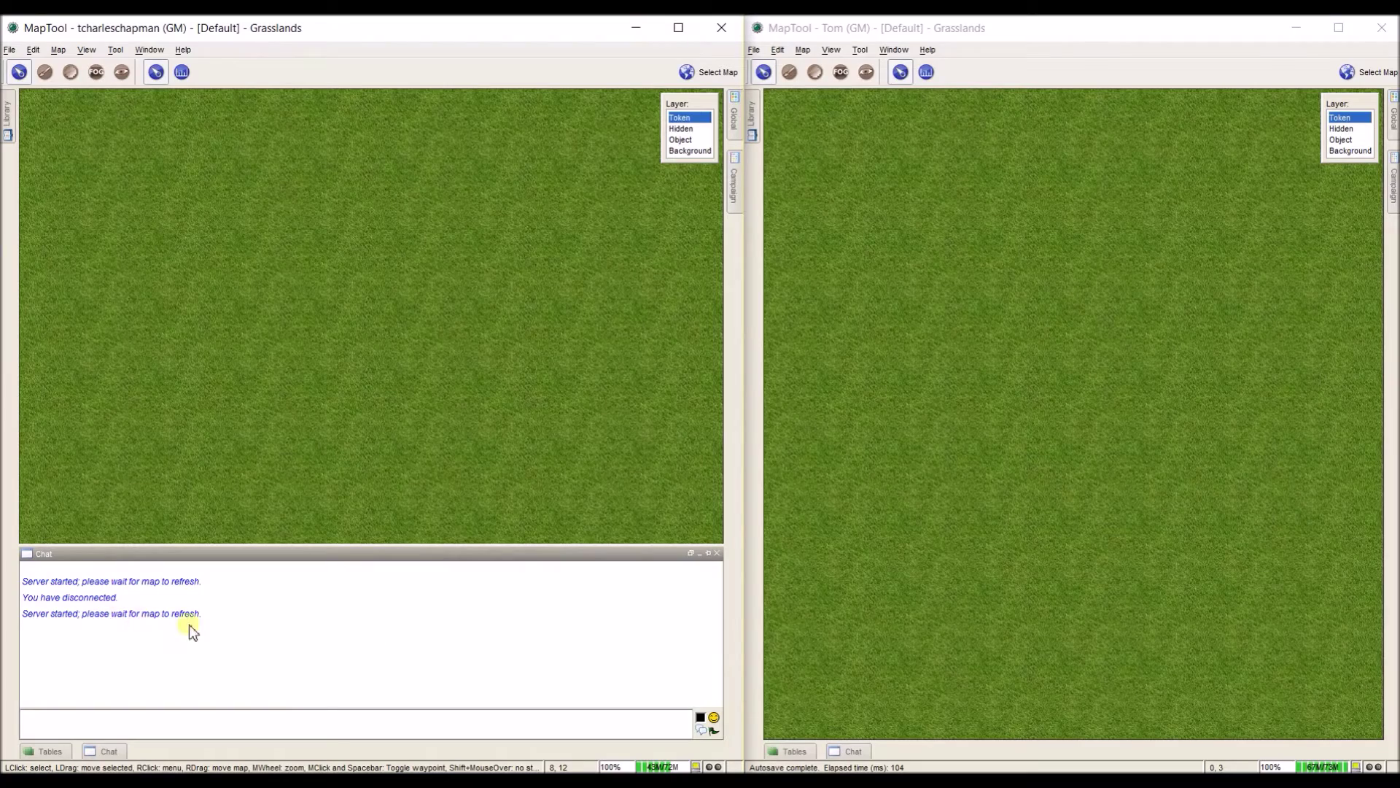
{"action": "left_click", "coordinate": [702, 555]}
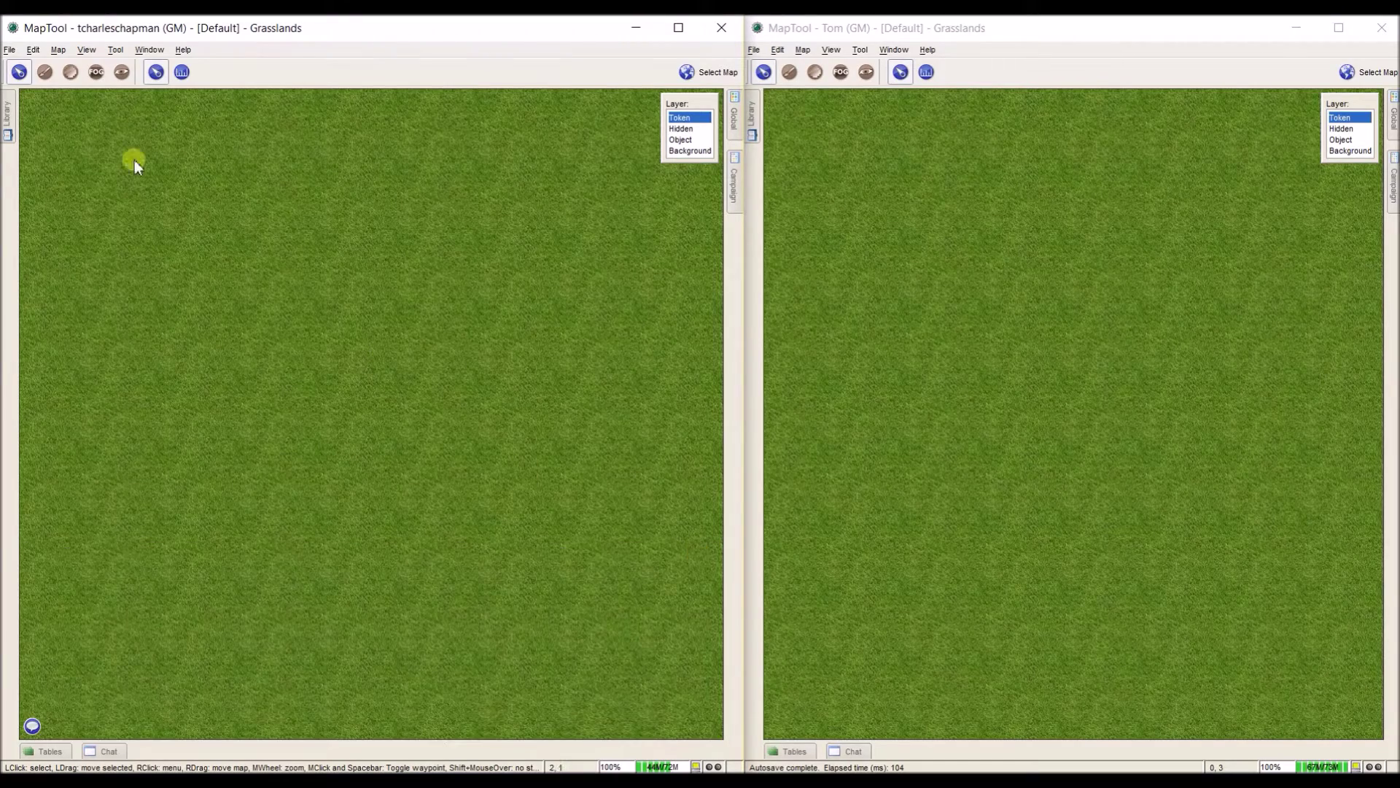
Load 'Crypt of the Everflame - Maptool Tutorial' from Recent Campaigns.
{"action": "left_click", "coordinate": [11, 50]}
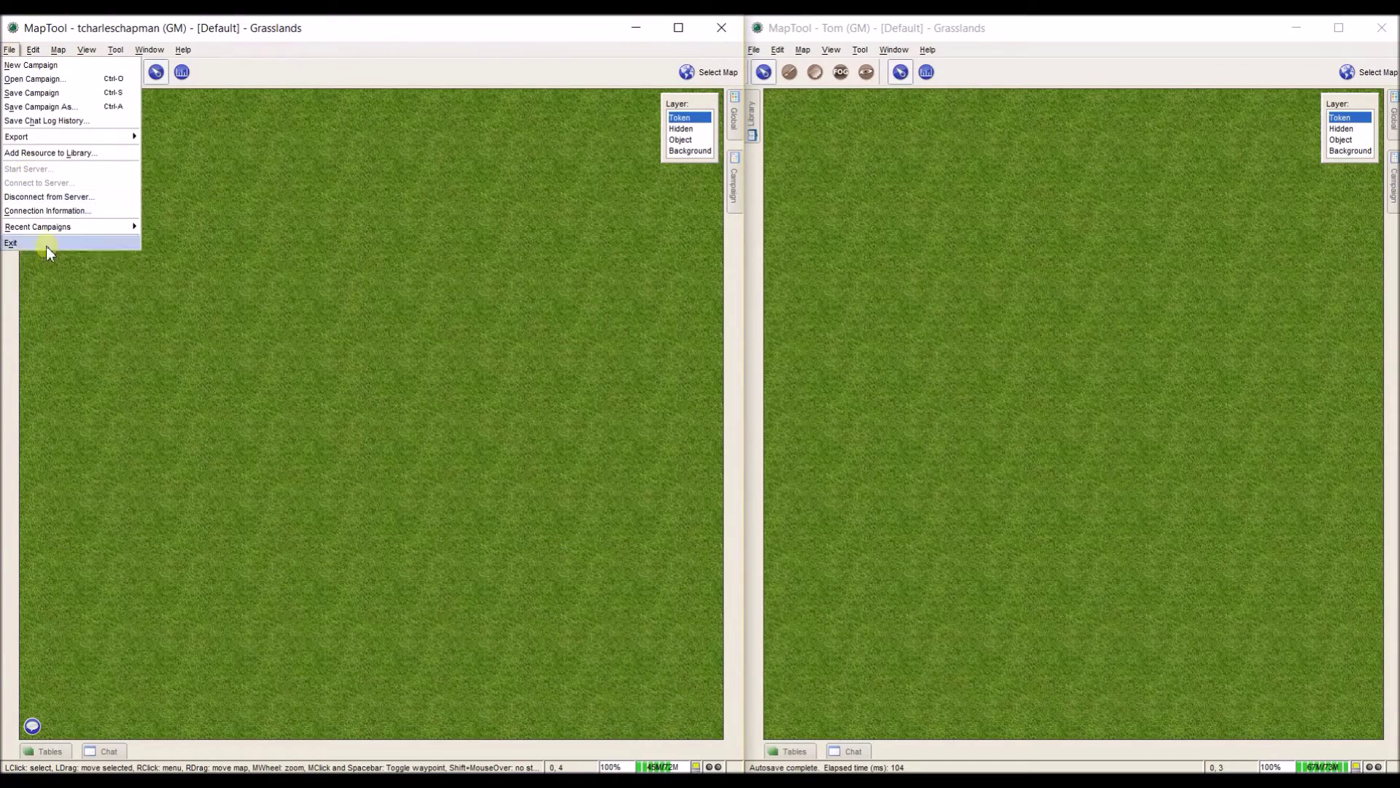
{"action": "mouse_move", "coordinate": [60, 229]}
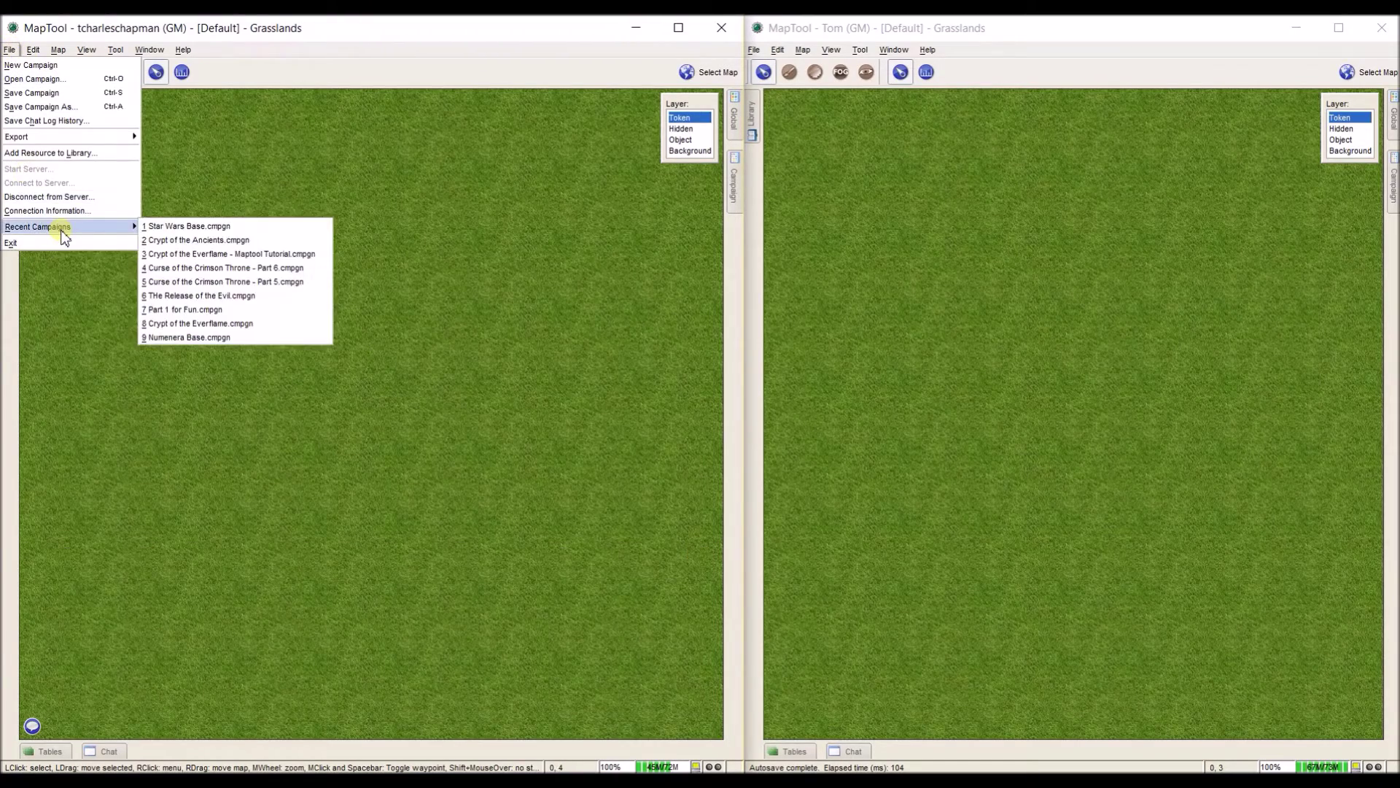
{"action": "left_click", "coordinate": [197, 254]}
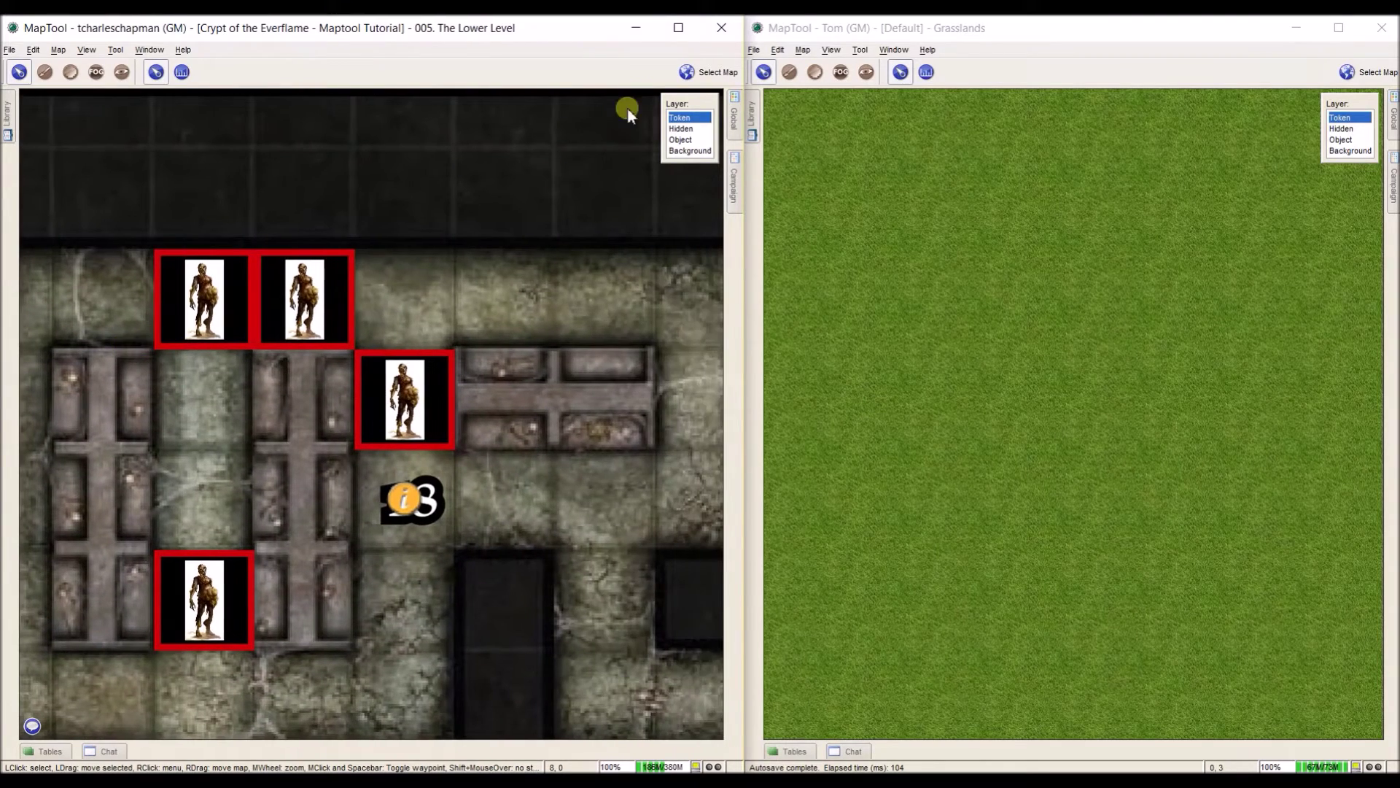
Switch to the 001. World Map, zoomed out and panned slightly upward.
{"action": "left_click", "coordinate": [694, 73]}
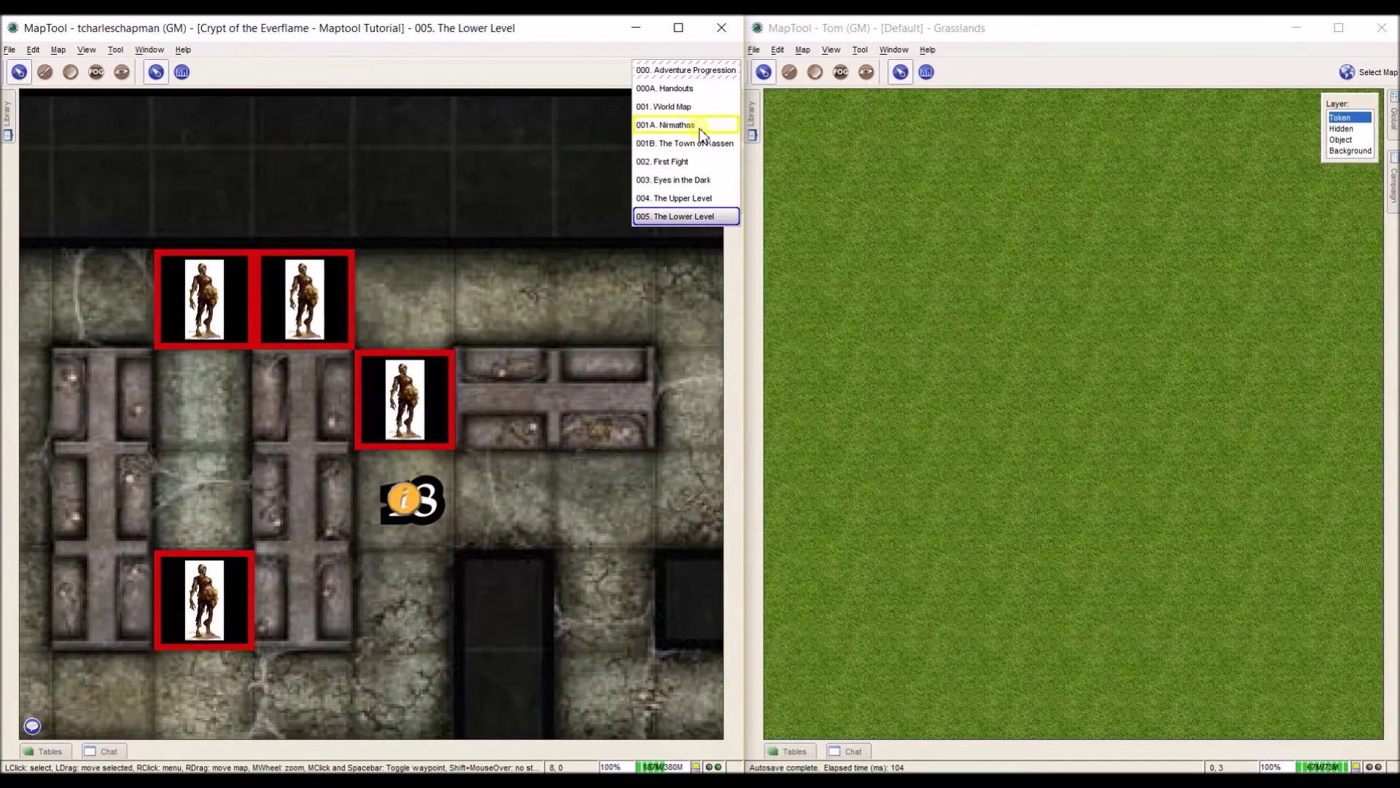
{"action": "left_click", "coordinate": [697, 107]}
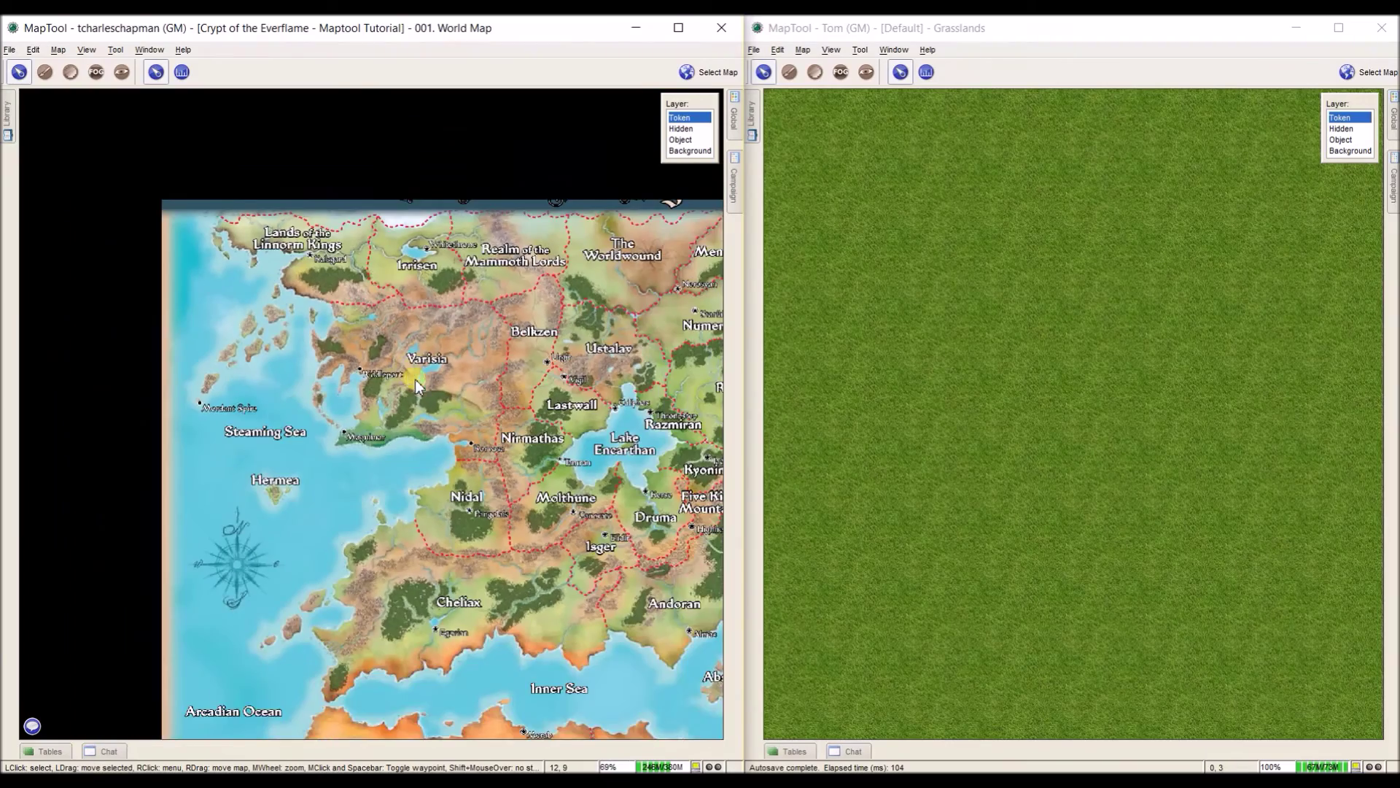
{"action": "scroll", "coordinate": [260, 343], "scroll_direction": "down", "scroll_amount": 3}
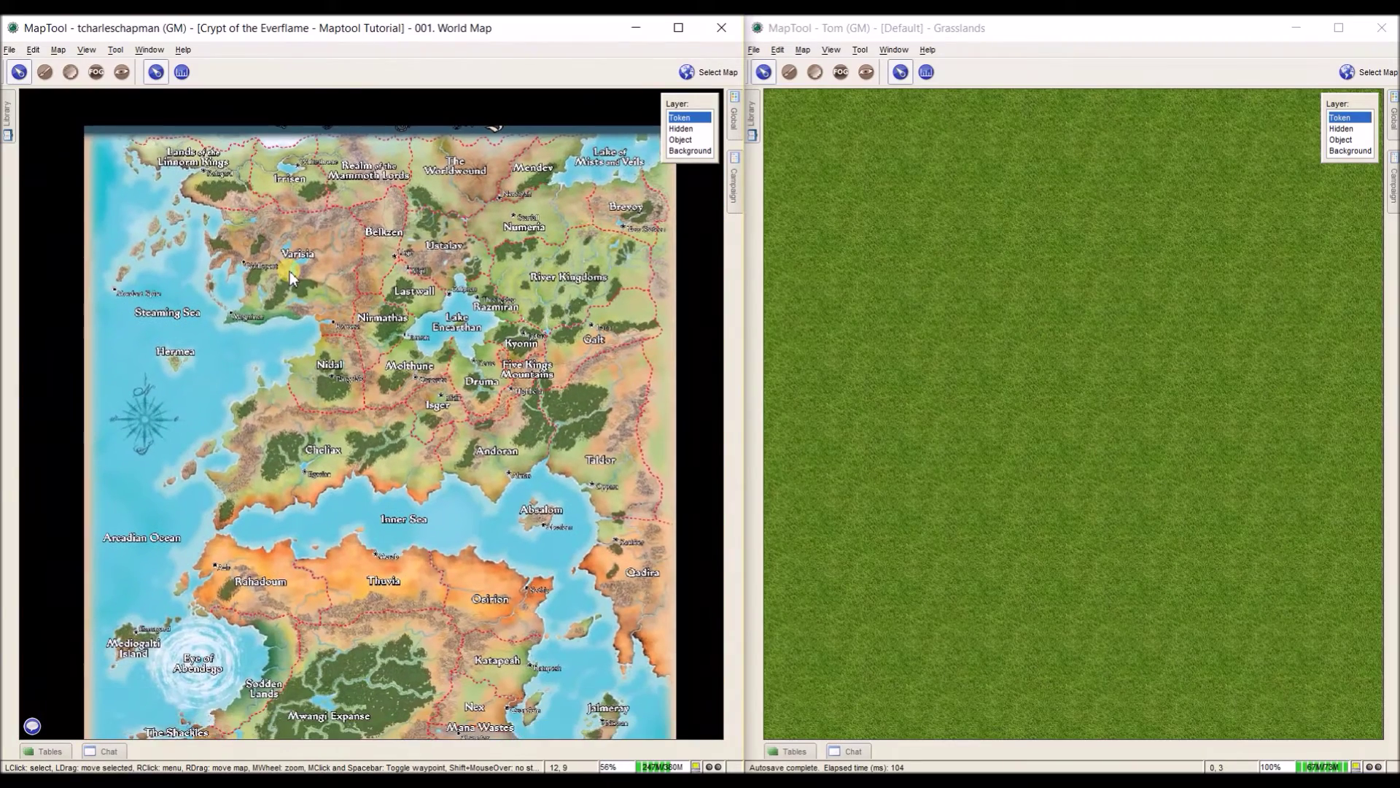
{"action": "left_click_drag", "start_coordinate": [290, 271], "coordinate": [292, 252]}
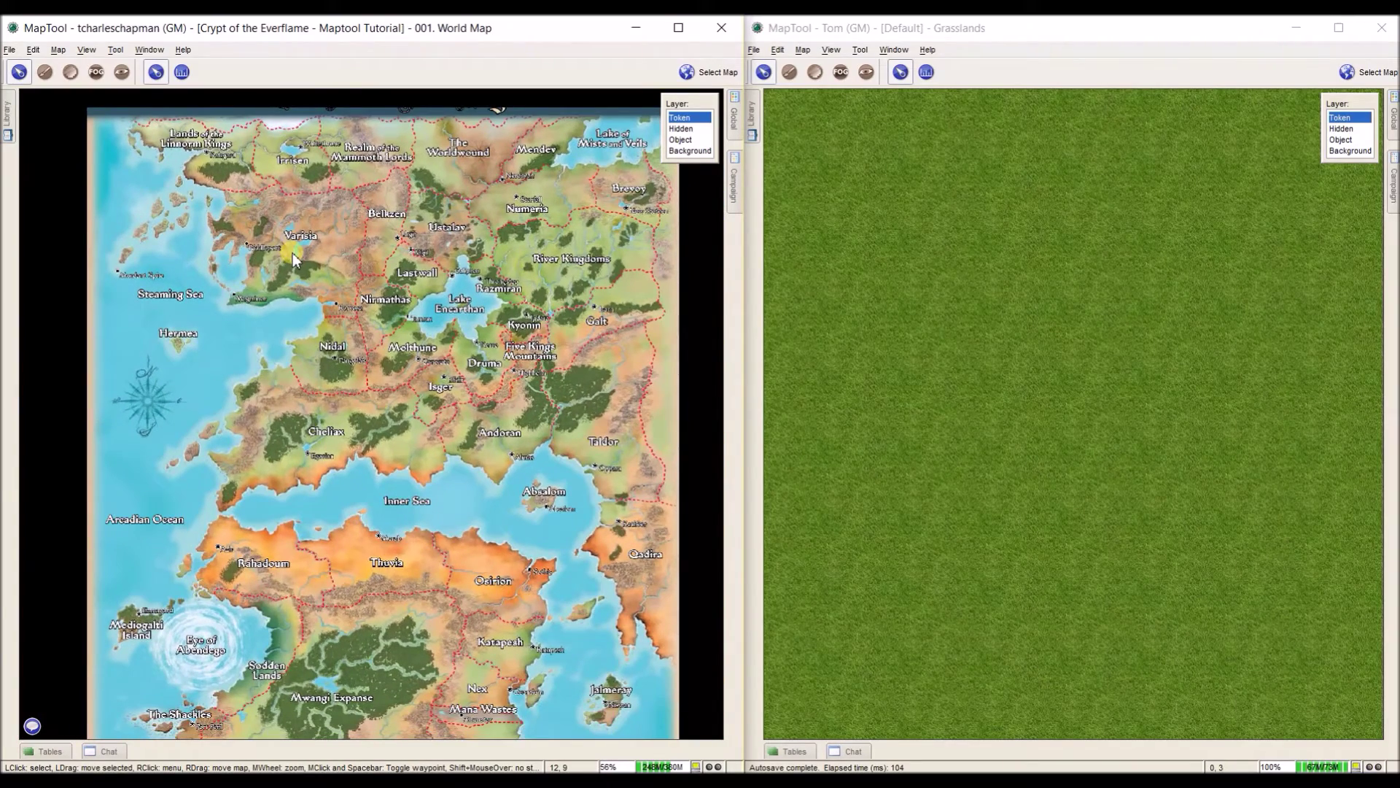
In the second instance's Connect to Server dialog, replace the password with the player password.
{"action": "left_click", "coordinate": [912, 281]}
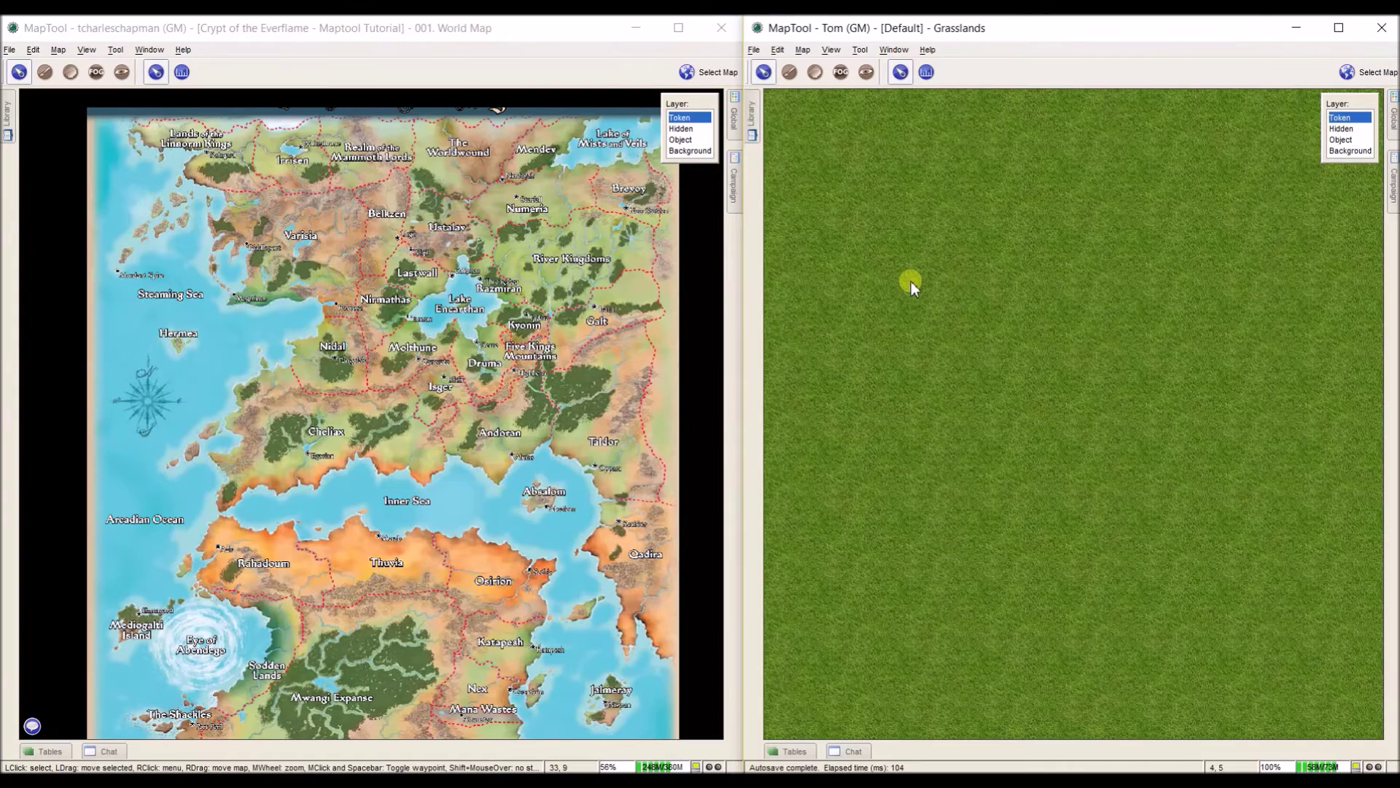
{"action": "left_click", "coordinate": [753, 50]}
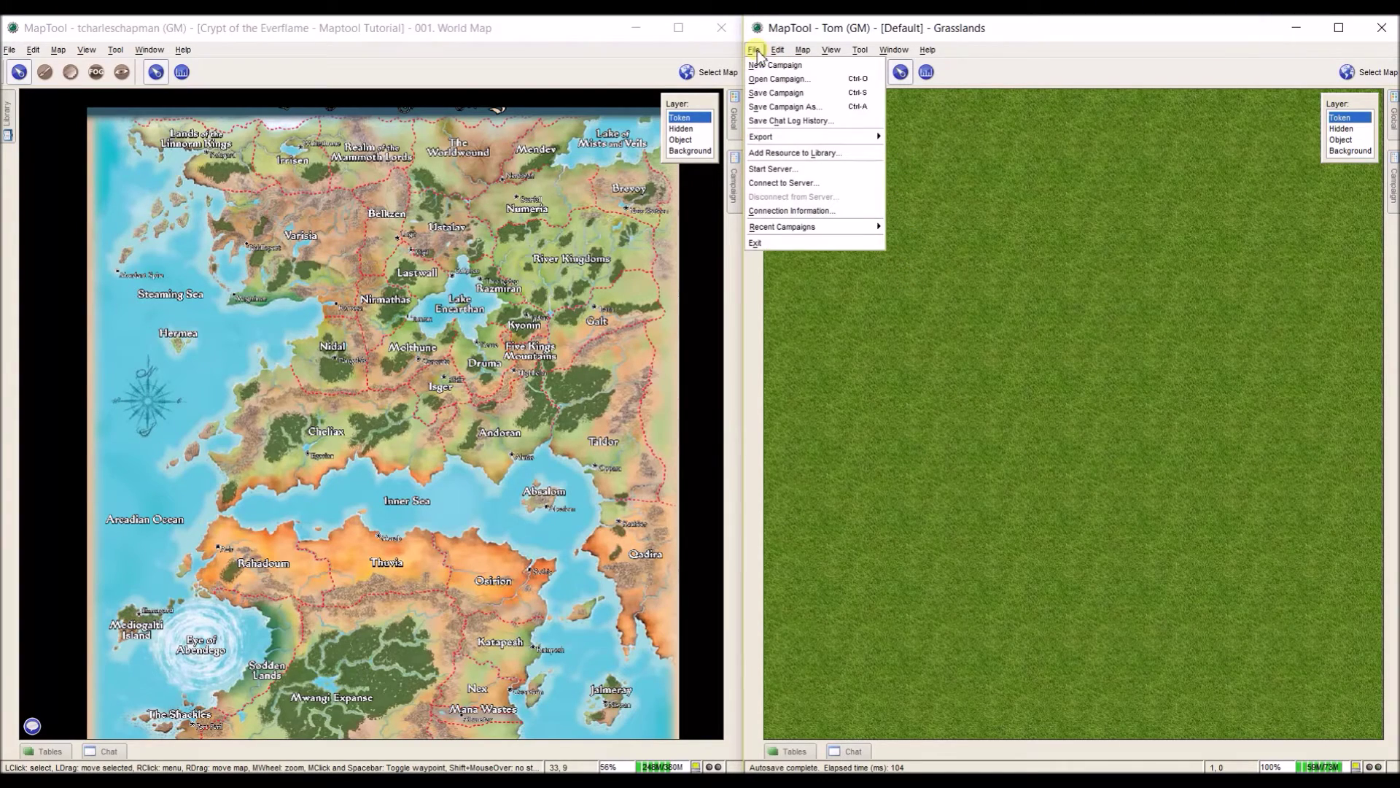
{"action": "left_click", "coordinate": [805, 183]}
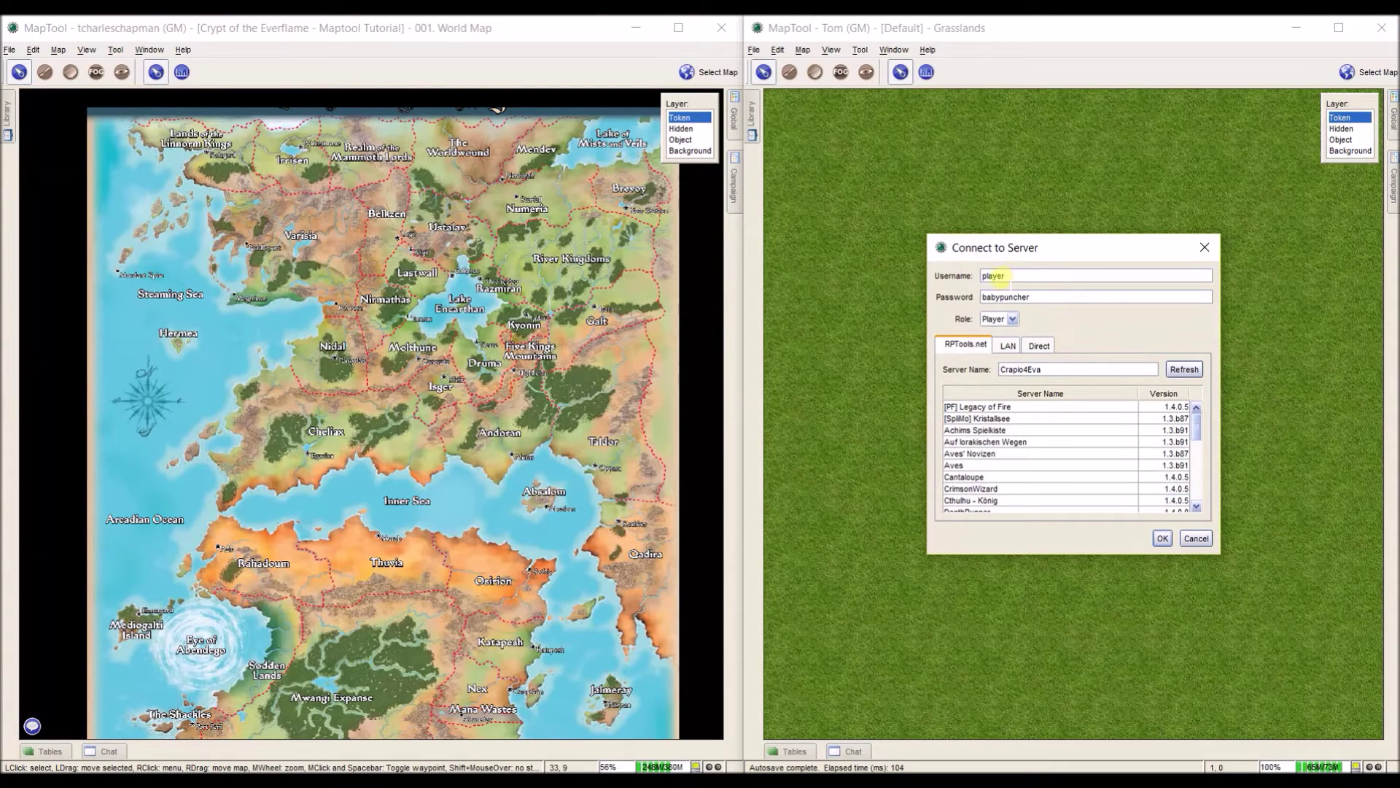
{"action": "left_click", "coordinate": [983, 275]}
{"action": "double_click", "coordinate": [1041, 297]}
{"action": "type", "text": "example"}
Set the connection role to Player.
{"action": "left_click", "coordinate": [1012, 319]}
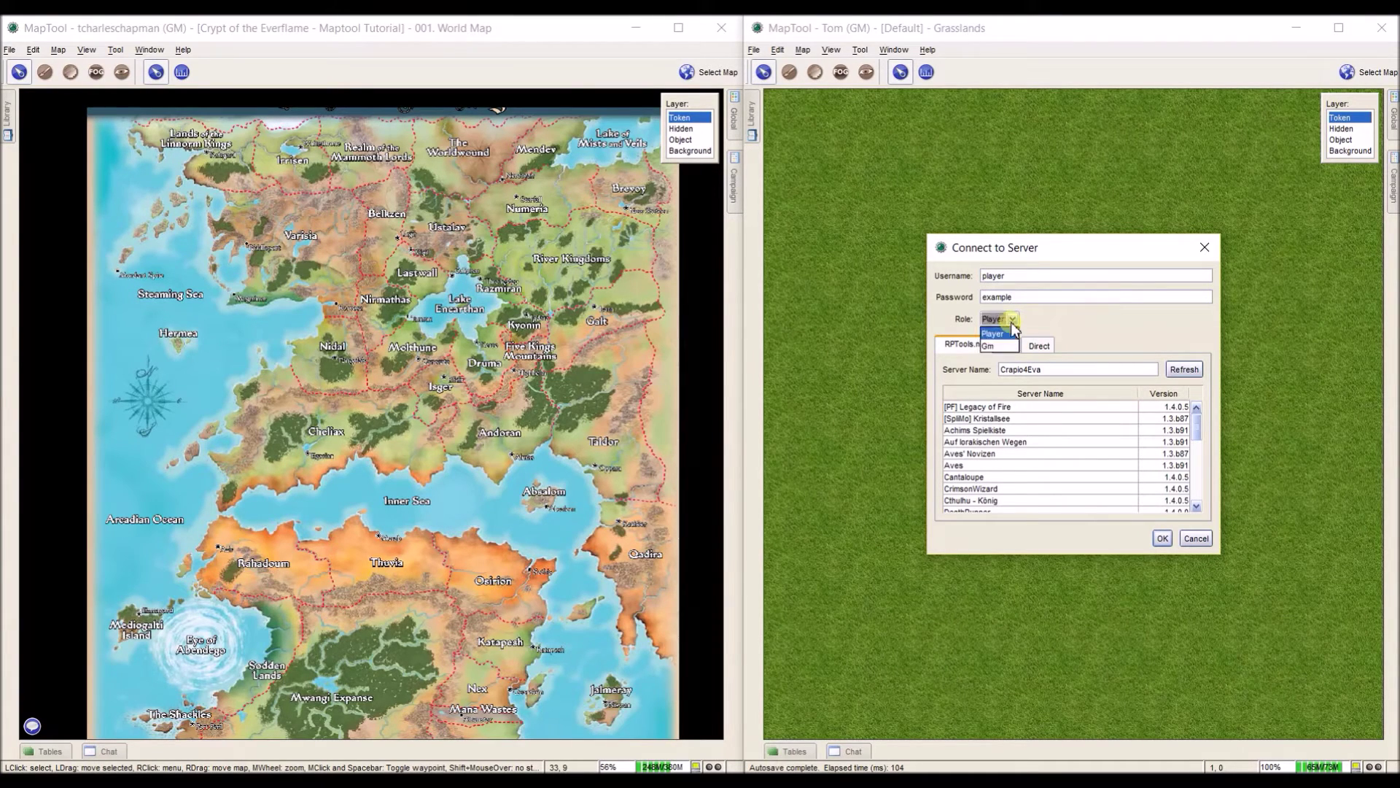
{"action": "left_click", "coordinate": [1012, 321]}
{"action": "left_click", "coordinate": [1013, 322]}
{"action": "left_click", "coordinate": [1005, 346]}
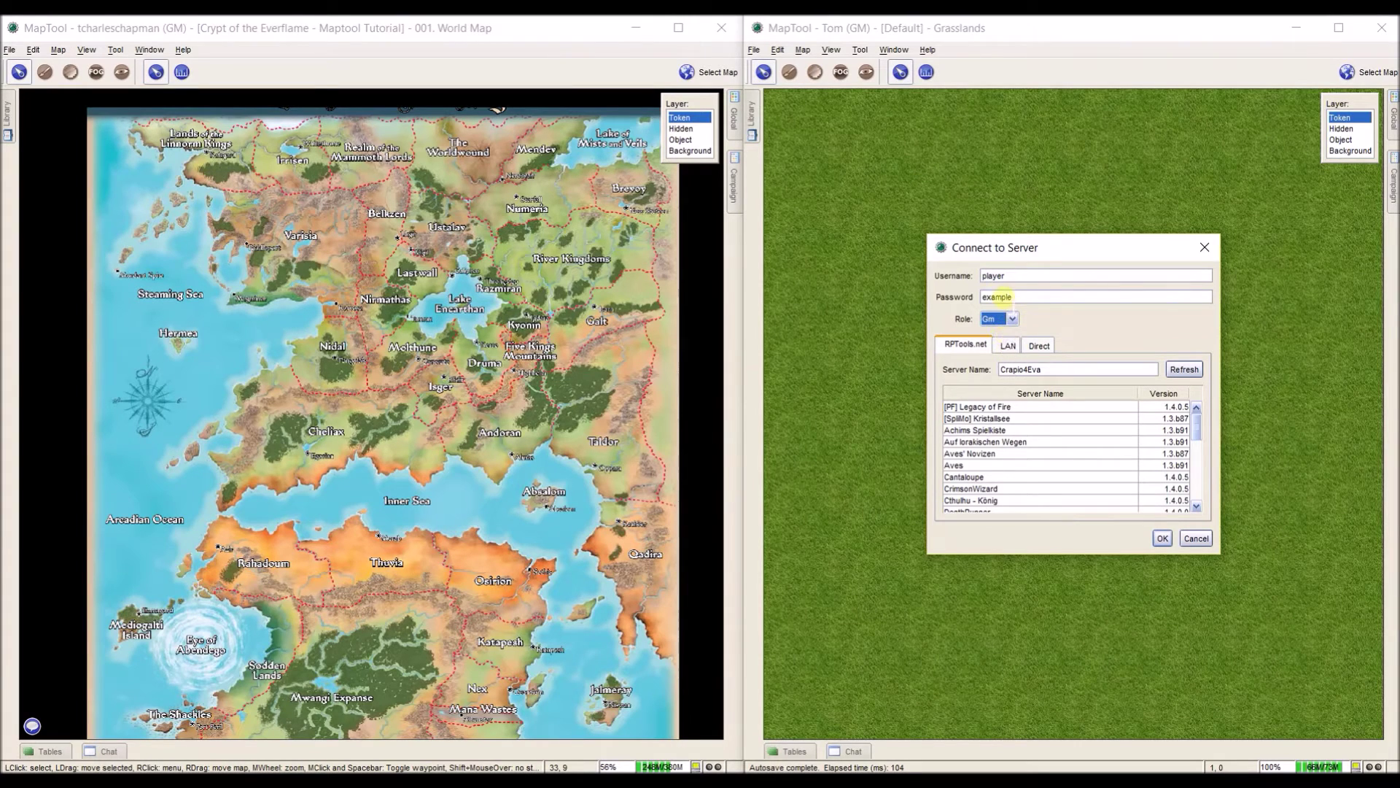
{"action": "left_click", "coordinate": [1012, 319]}
{"action": "left_click", "coordinate": [999, 335]}
Clear the old server name, pick the GM's server from the RPTools.net list, and connect.
{"action": "left_click", "coordinate": [1068, 369]}
{"action": "double_click", "coordinate": [1066, 369]}
{"action": "key", "text": "BackSpace"}
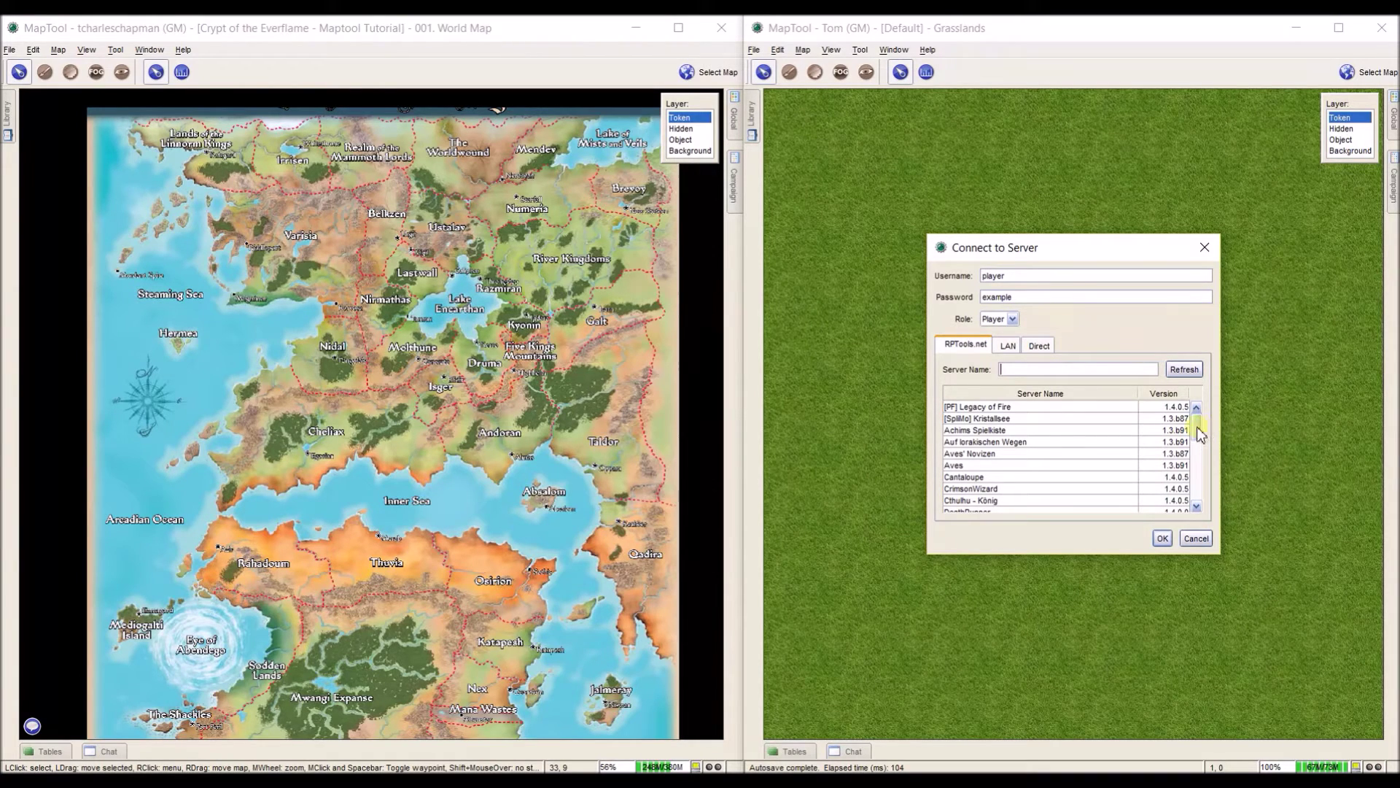
{"action": "left_click_drag", "start_coordinate": [1204, 434], "coordinate": [1202, 479]}
{"action": "left_click", "coordinate": [1169, 487]}
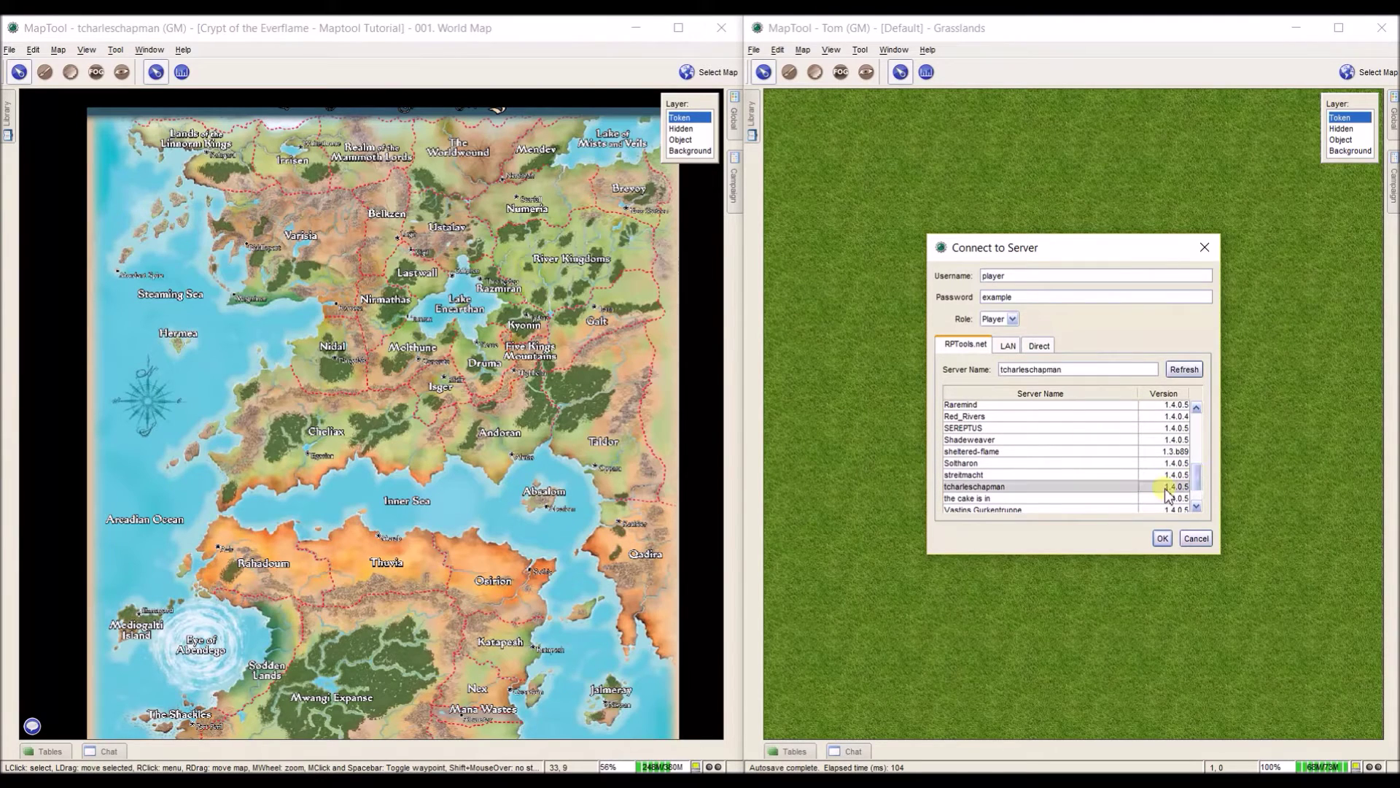
{"action": "left_click", "coordinate": [1163, 539]}
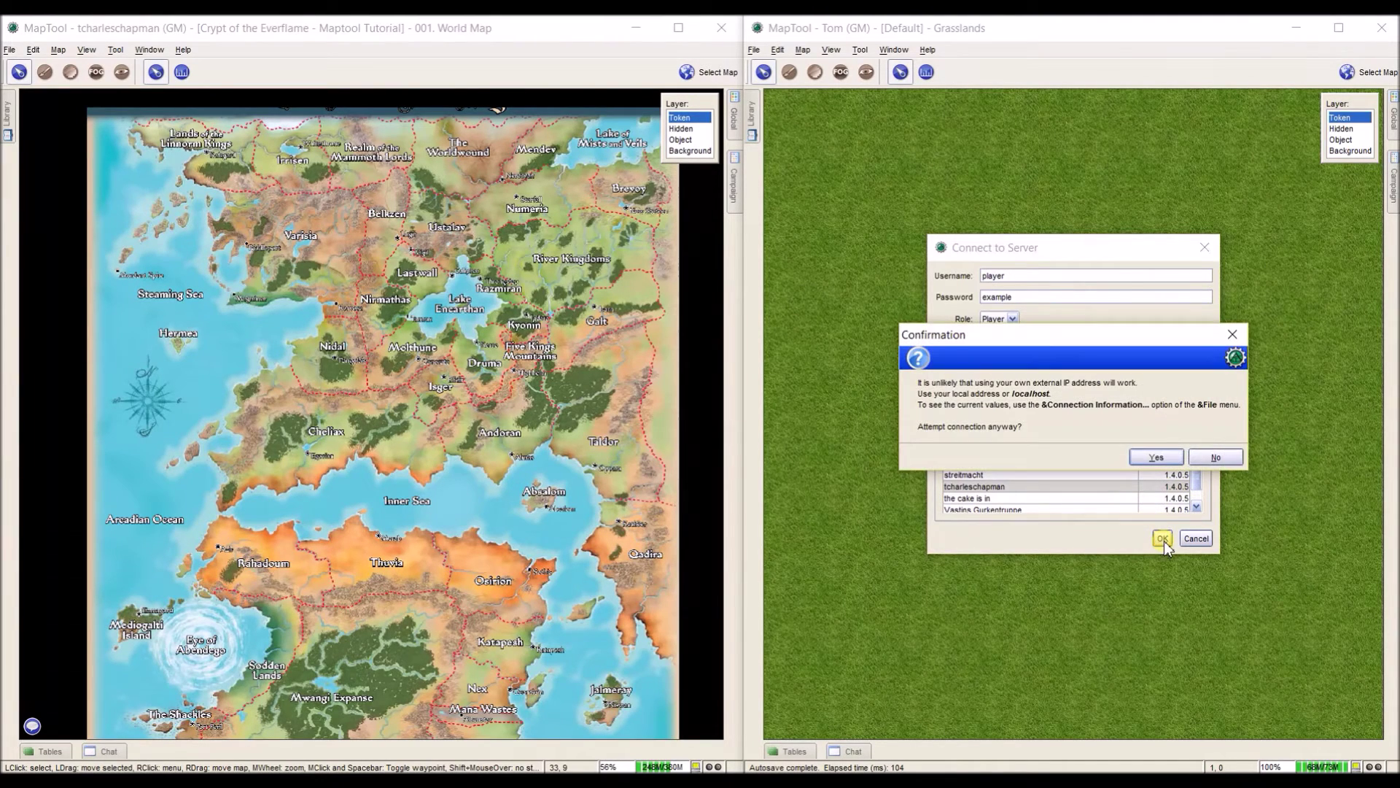
{"action": "left_click", "coordinate": [1166, 464]}
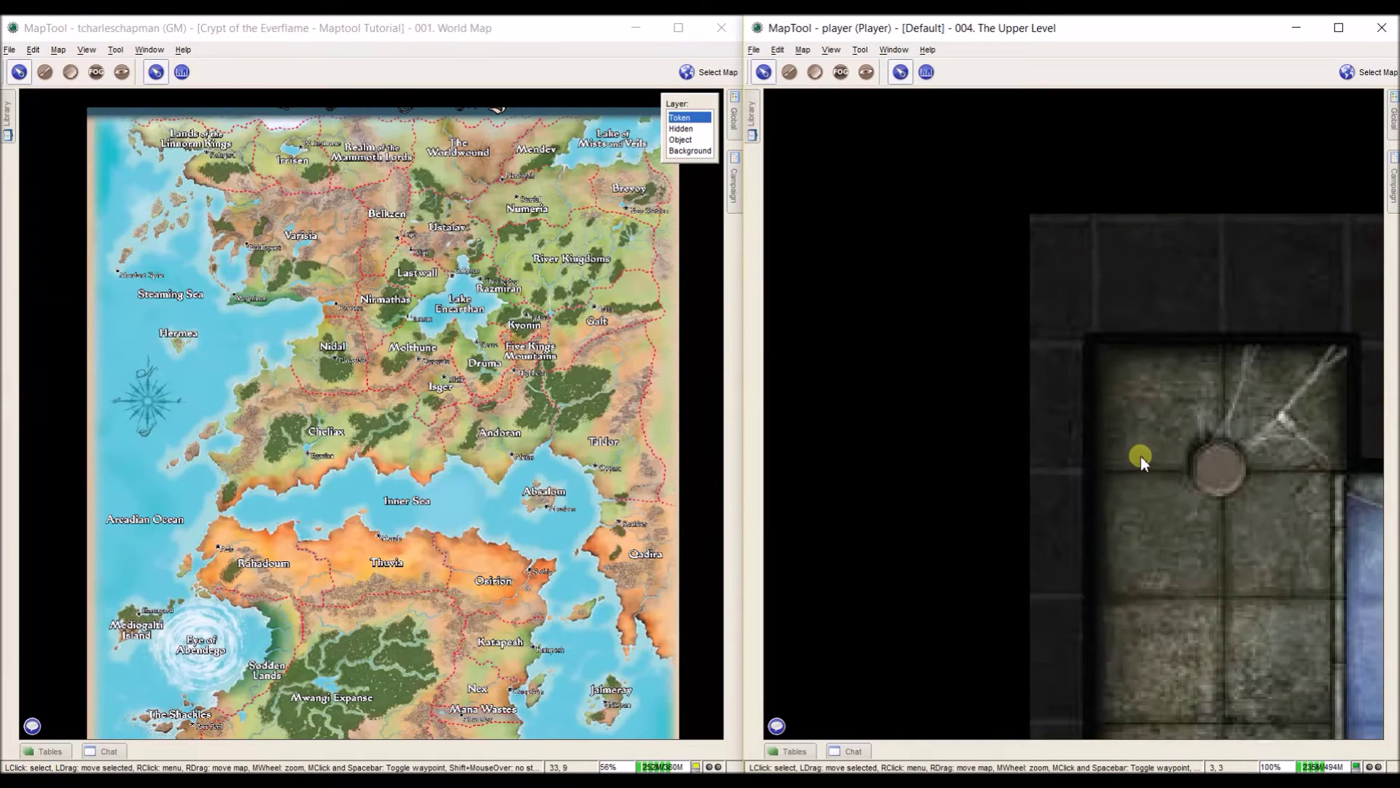
Pan the Upper Level map, confirm the player joined in both chats, then hide chat.
{"action": "left_click_drag", "start_coordinate": [1140, 456], "coordinate": [1042, 381]}
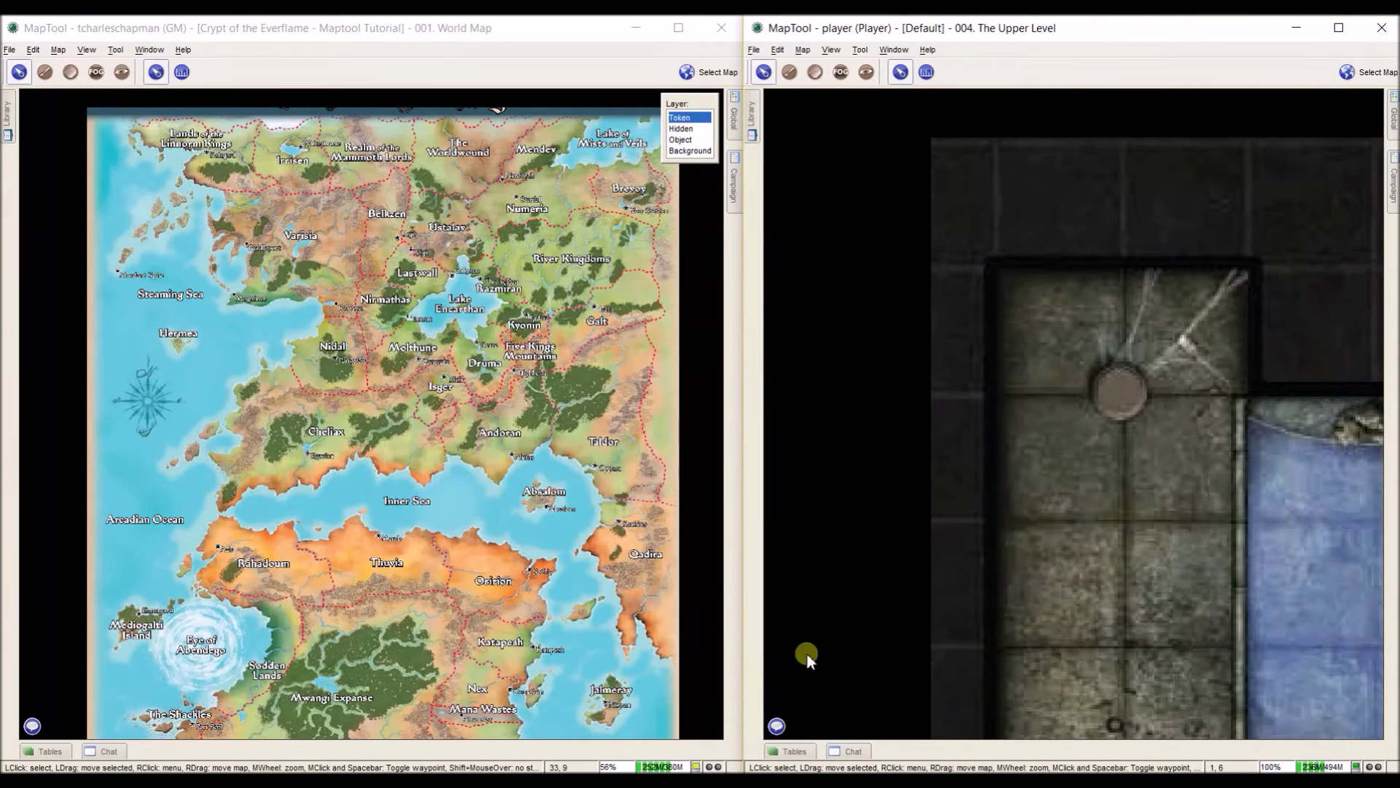
{"action": "left_click", "coordinate": [793, 752]}
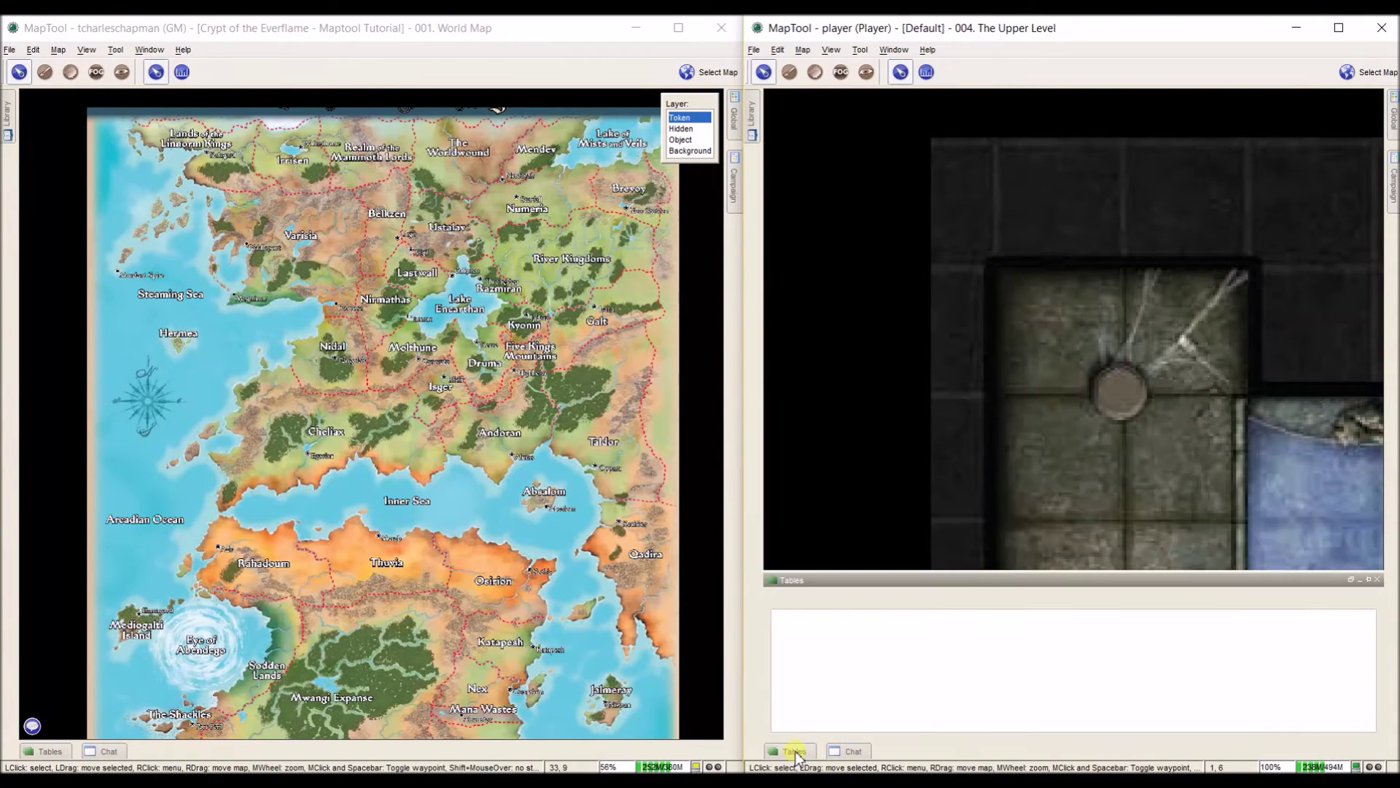
{"action": "left_click", "coordinate": [852, 752]}
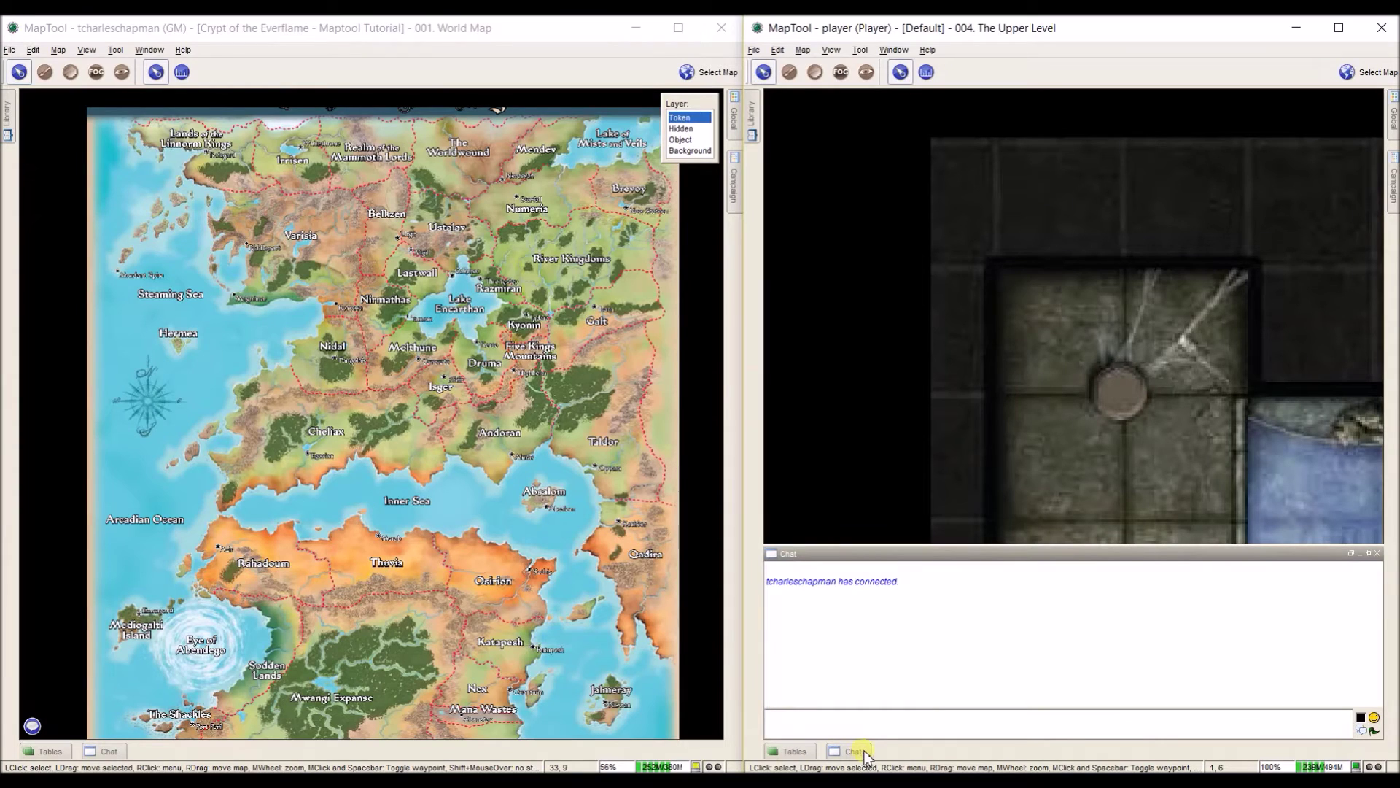
{"action": "left_click", "coordinate": [109, 751]}
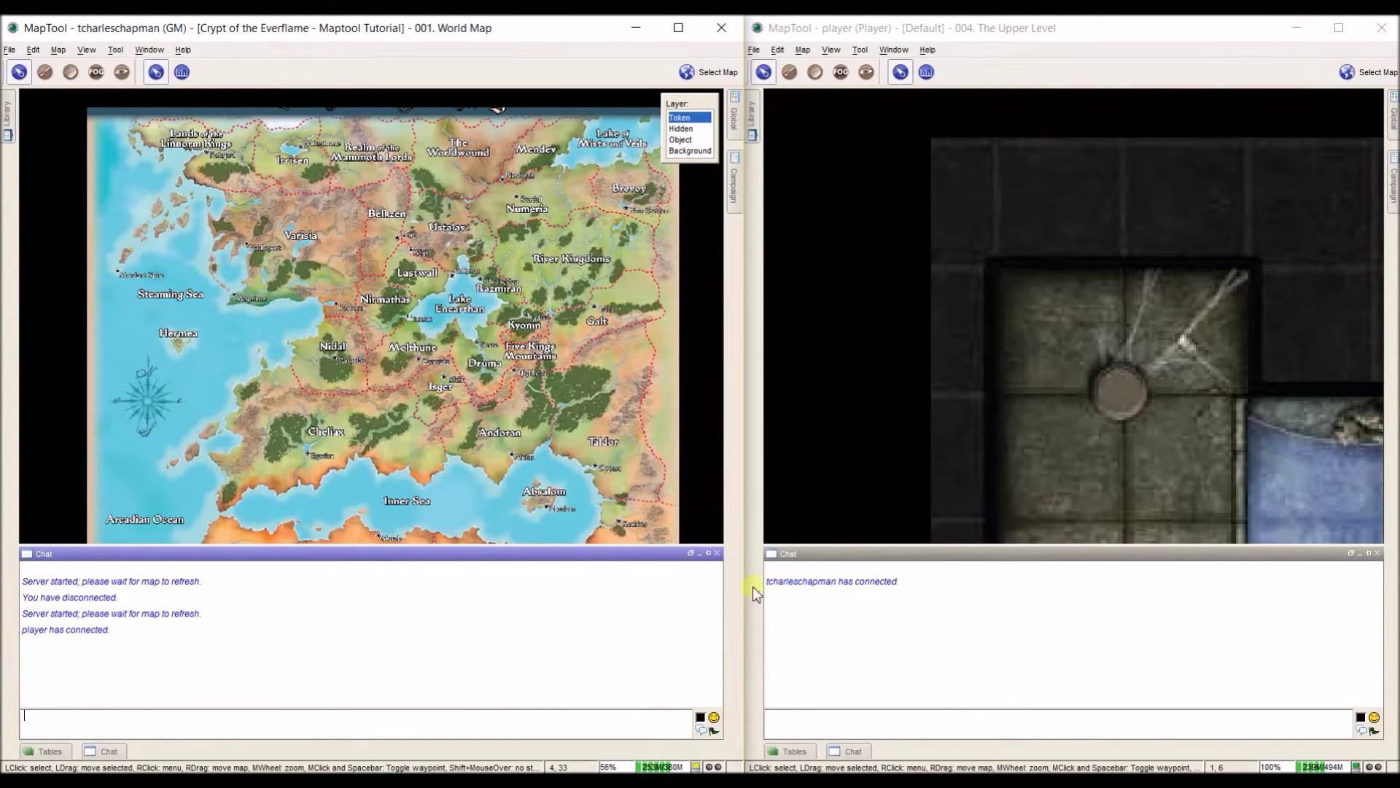
{"action": "left_click", "coordinate": [698, 553]}
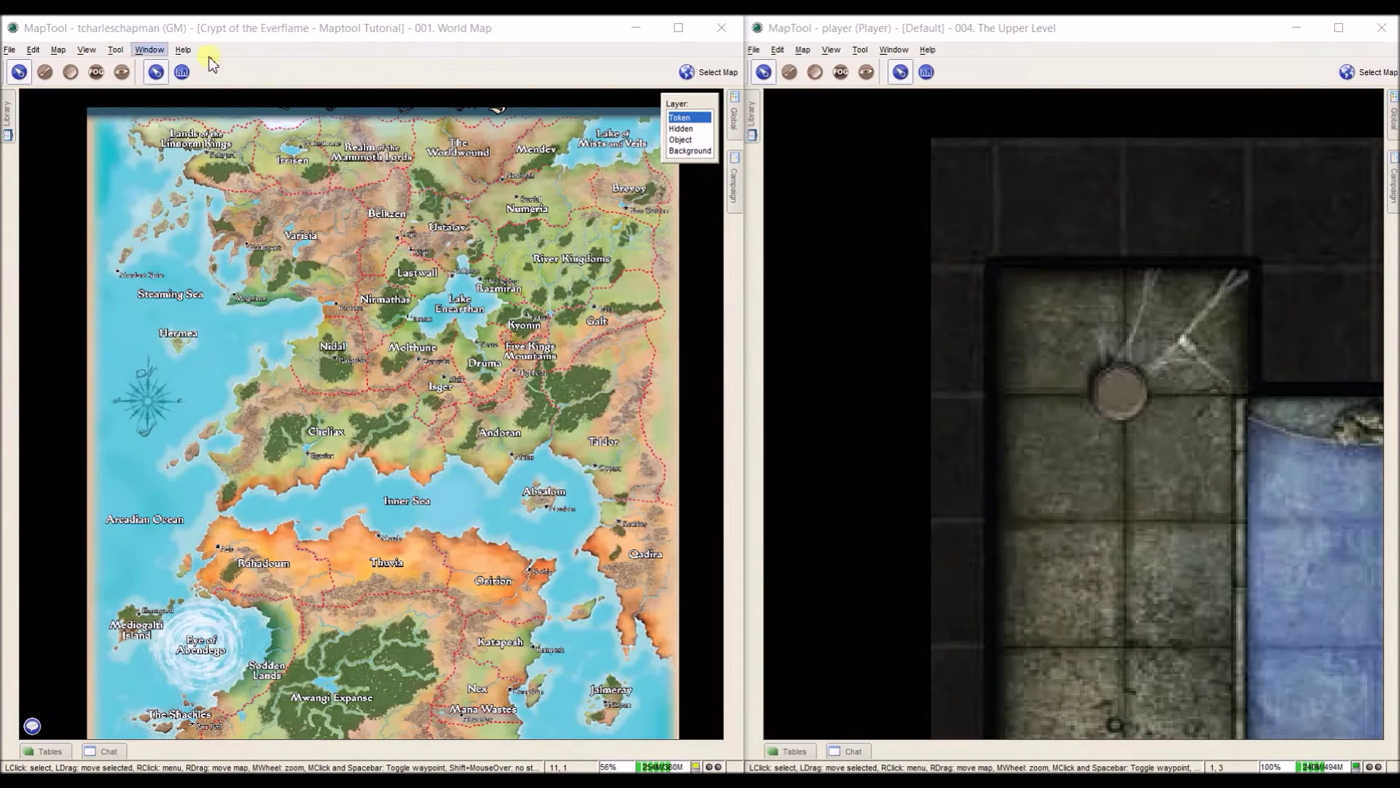
Disconnect the GM from the server and dismiss the player's disconnection notice.
{"action": "left_click", "coordinate": [16, 52]}
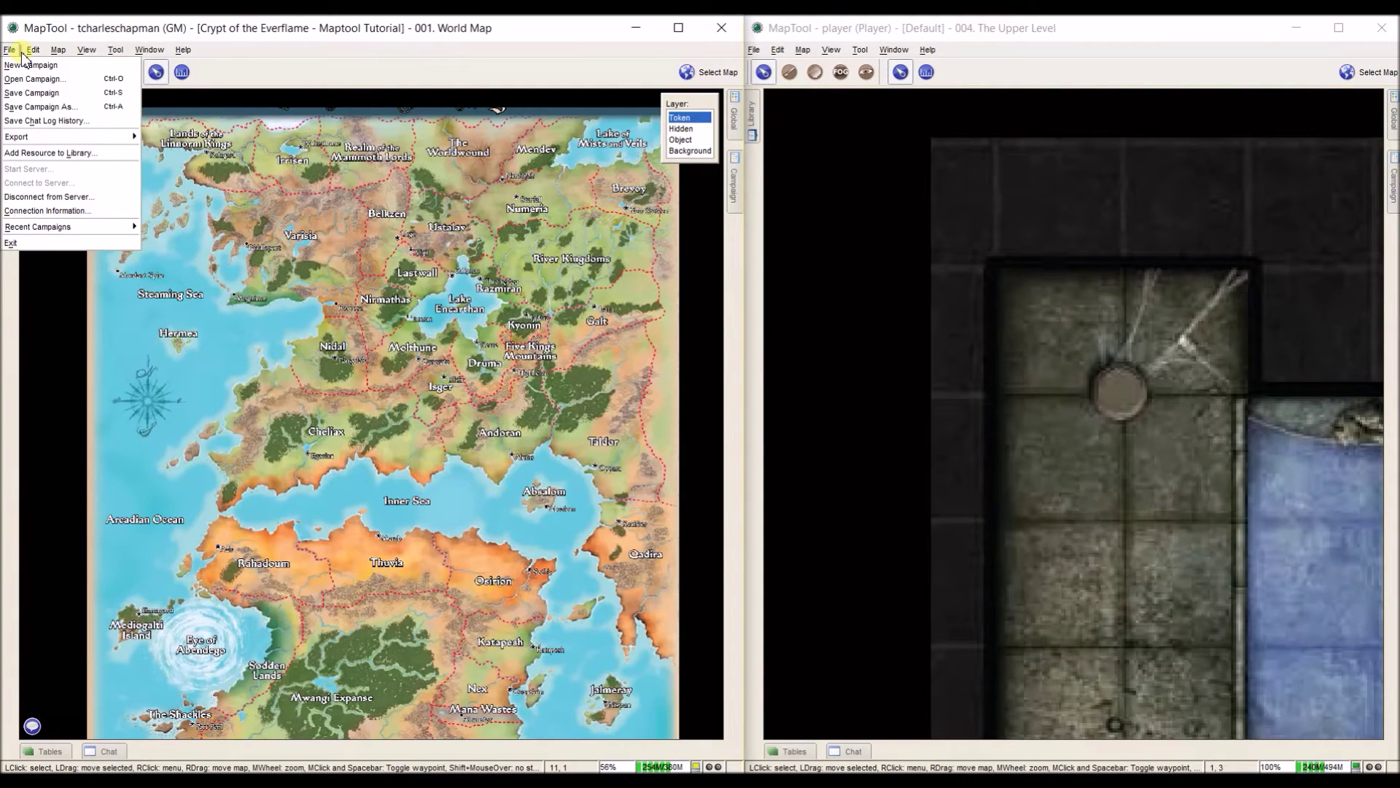
{"action": "left_click", "coordinate": [42, 197]}
{"action": "left_click", "coordinate": [426, 441]}
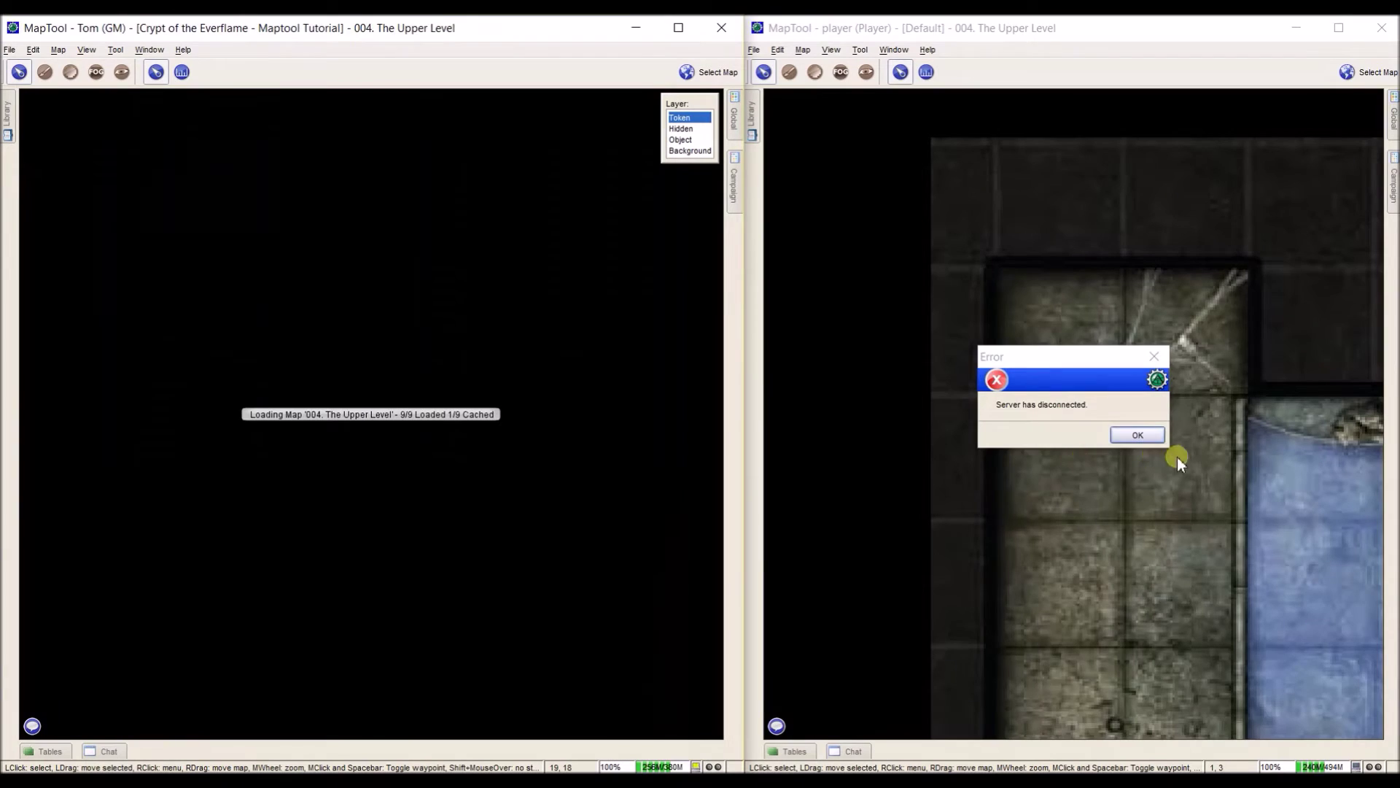
{"action": "left_click", "coordinate": [1138, 435]}
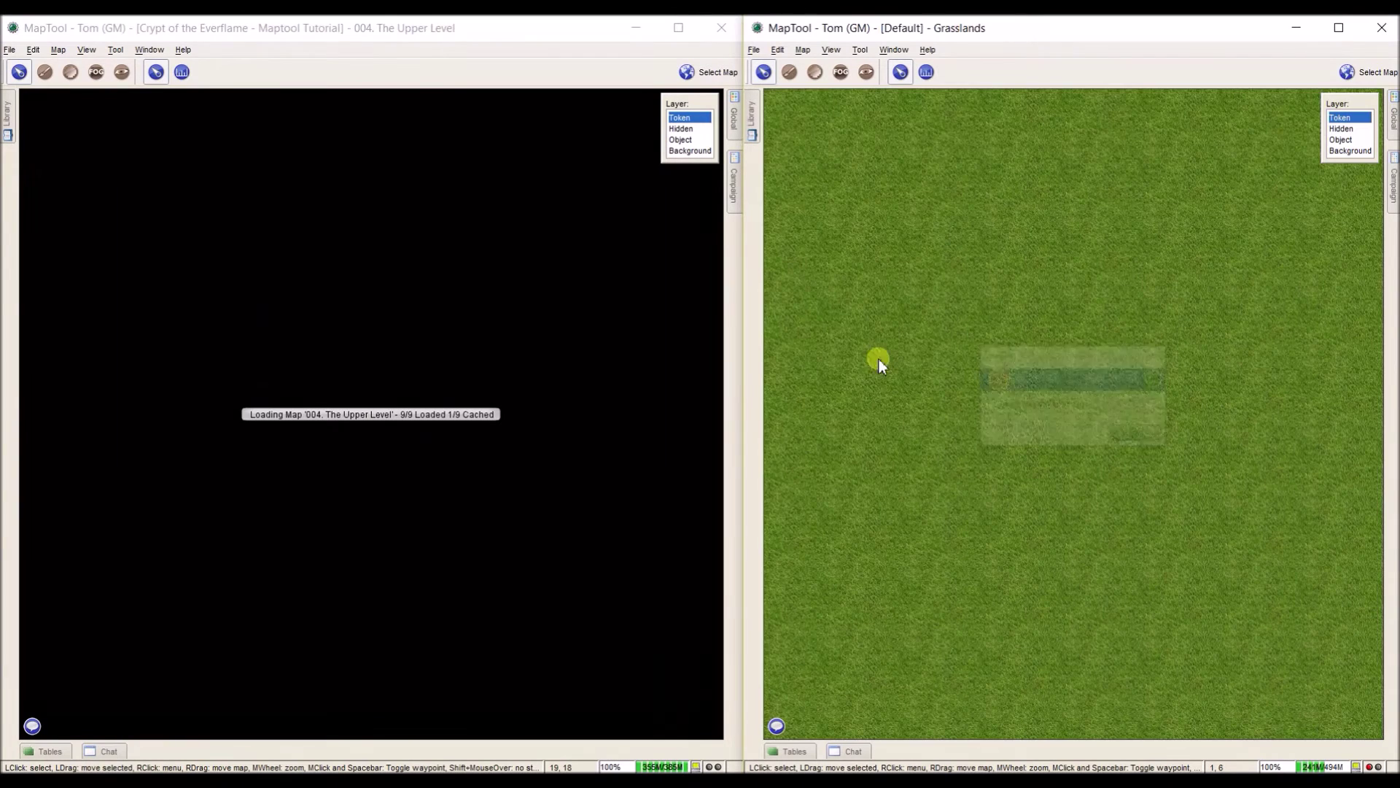
Start the server again with Use UPnP unchecked.
{"action": "left_click", "coordinate": [10, 51]}
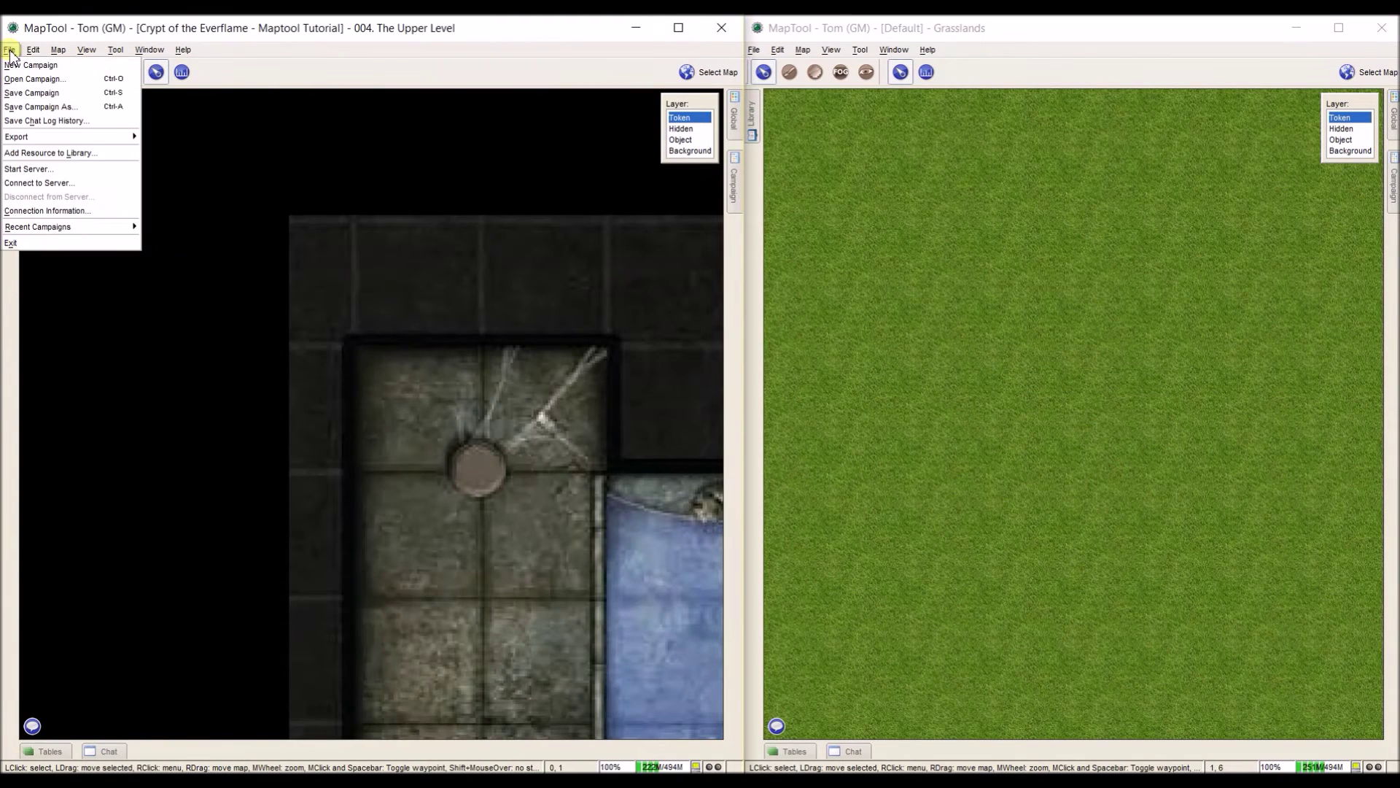
{"action": "left_click", "coordinate": [29, 170]}
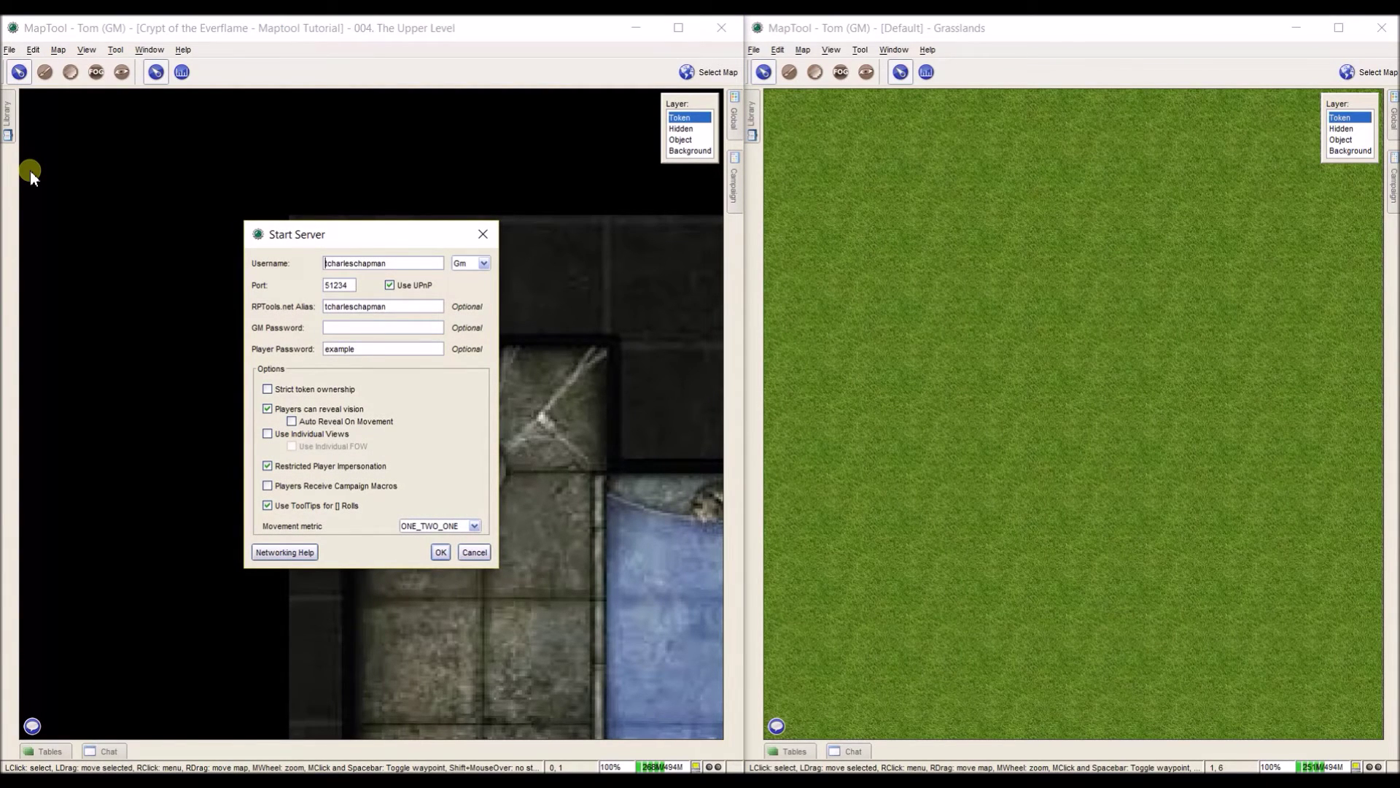
{"action": "left_click", "coordinate": [389, 285]}
{"action": "left_click", "coordinate": [442, 558]}
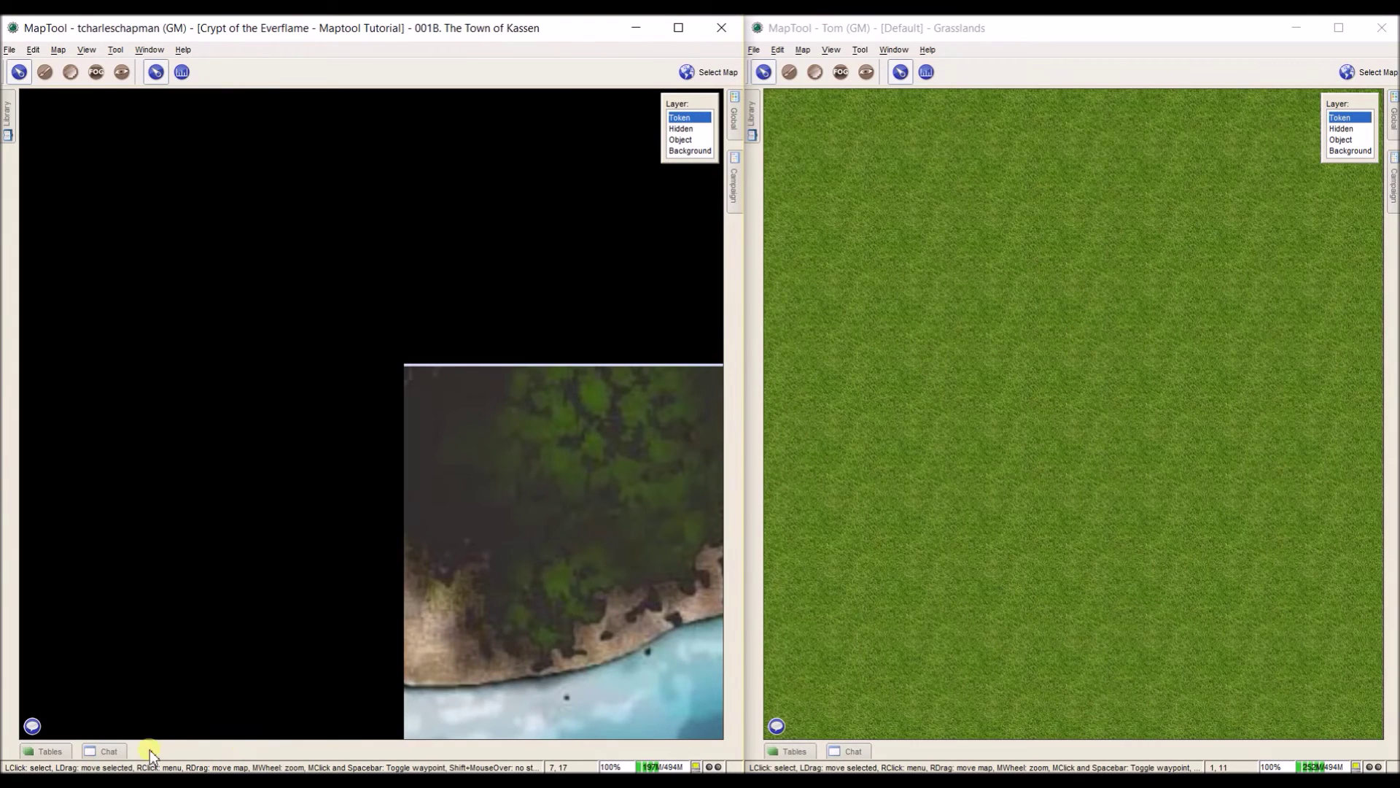
Open the GM window's Chat panel and pin it docked below the map.
{"action": "left_click", "coordinate": [109, 751]}
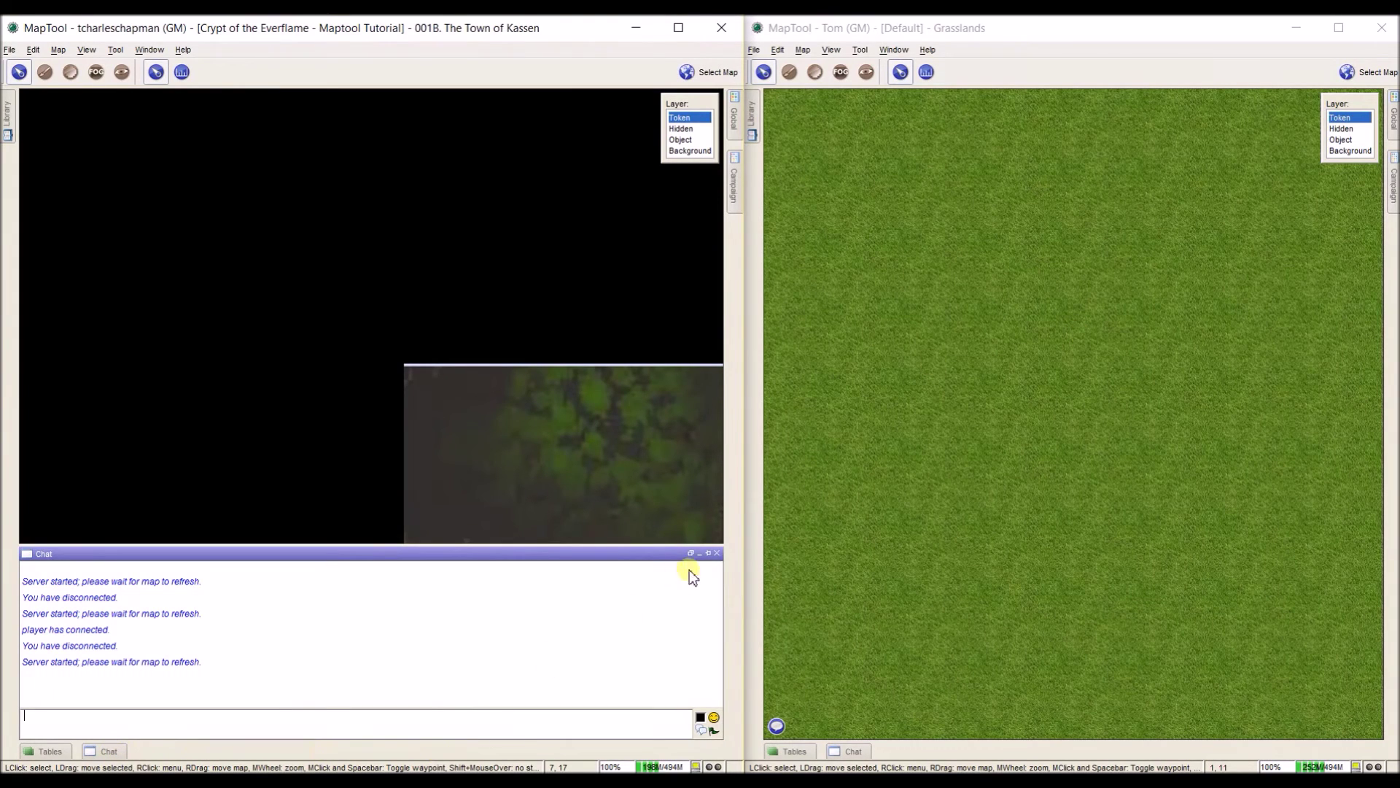
{"action": "left_click", "coordinate": [709, 554]}
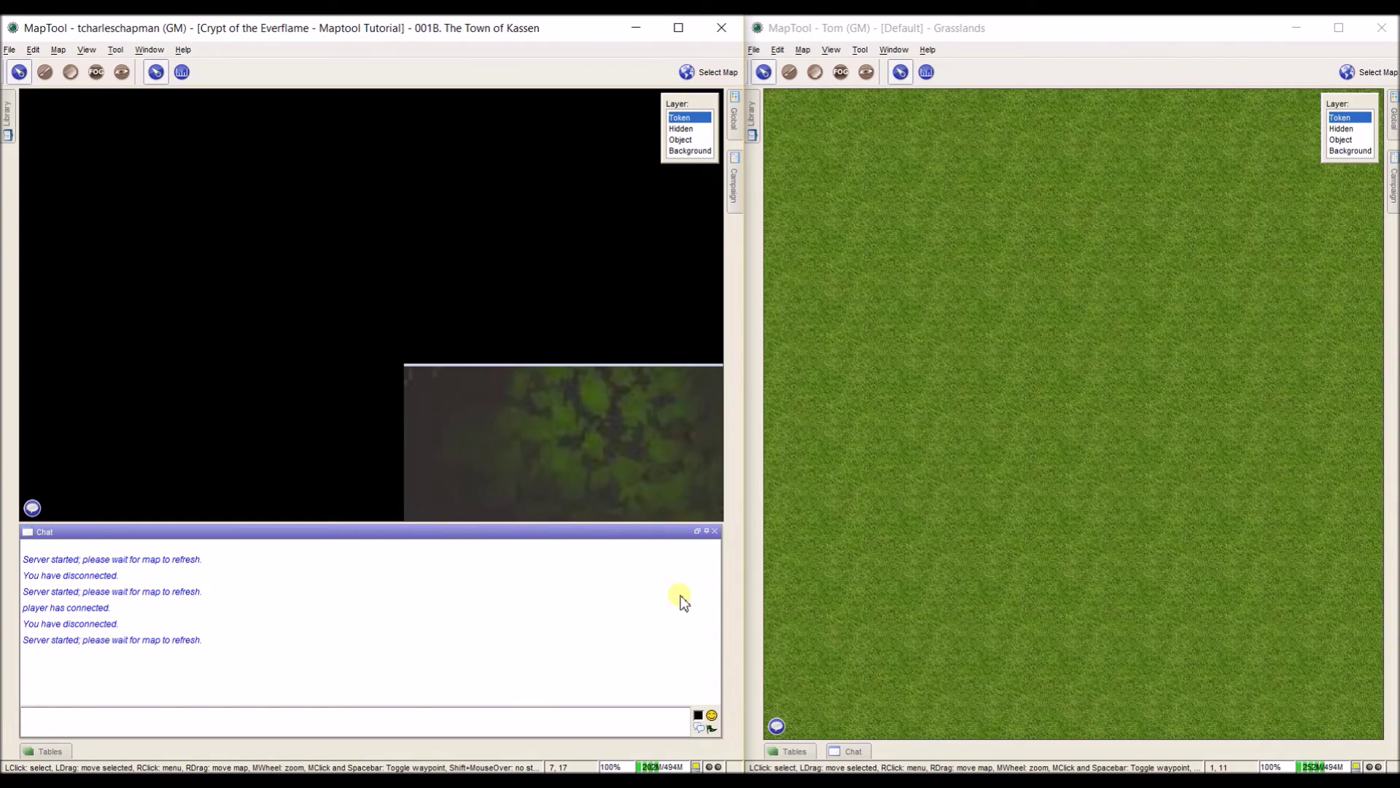